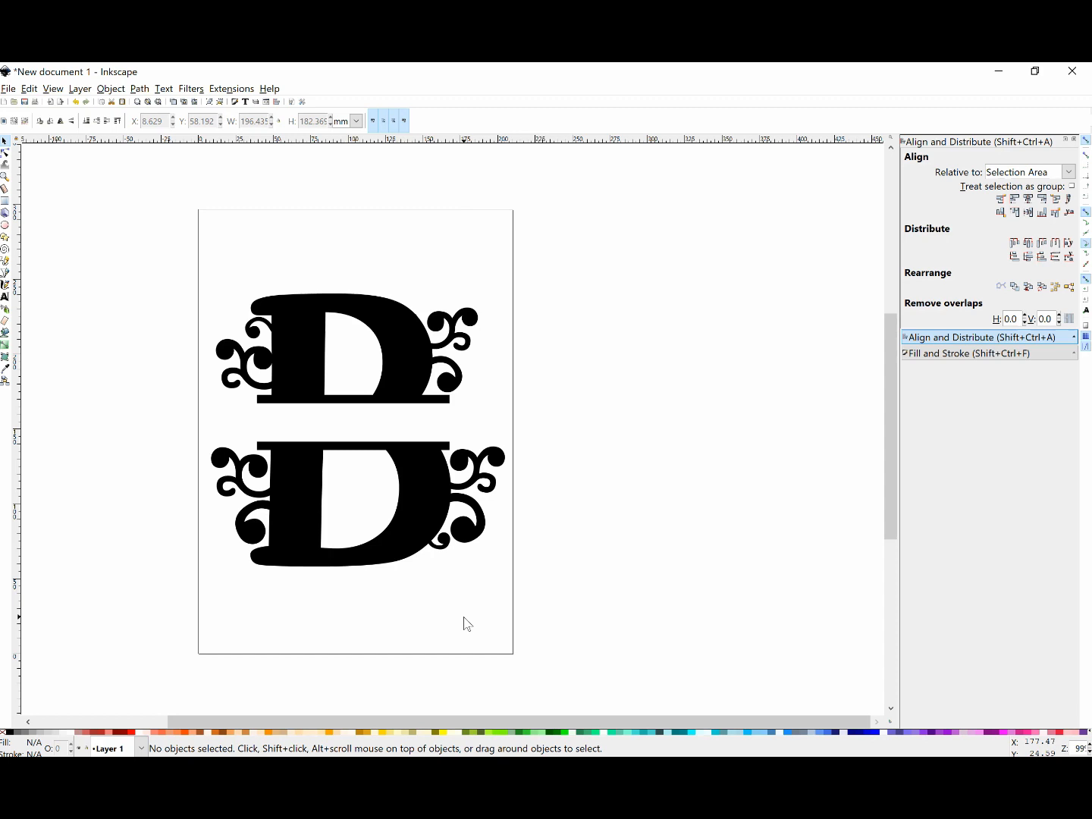
Move the finished D monogram off the page and create a text object with the letter B on the page
drag(351, 357, 22, 296)
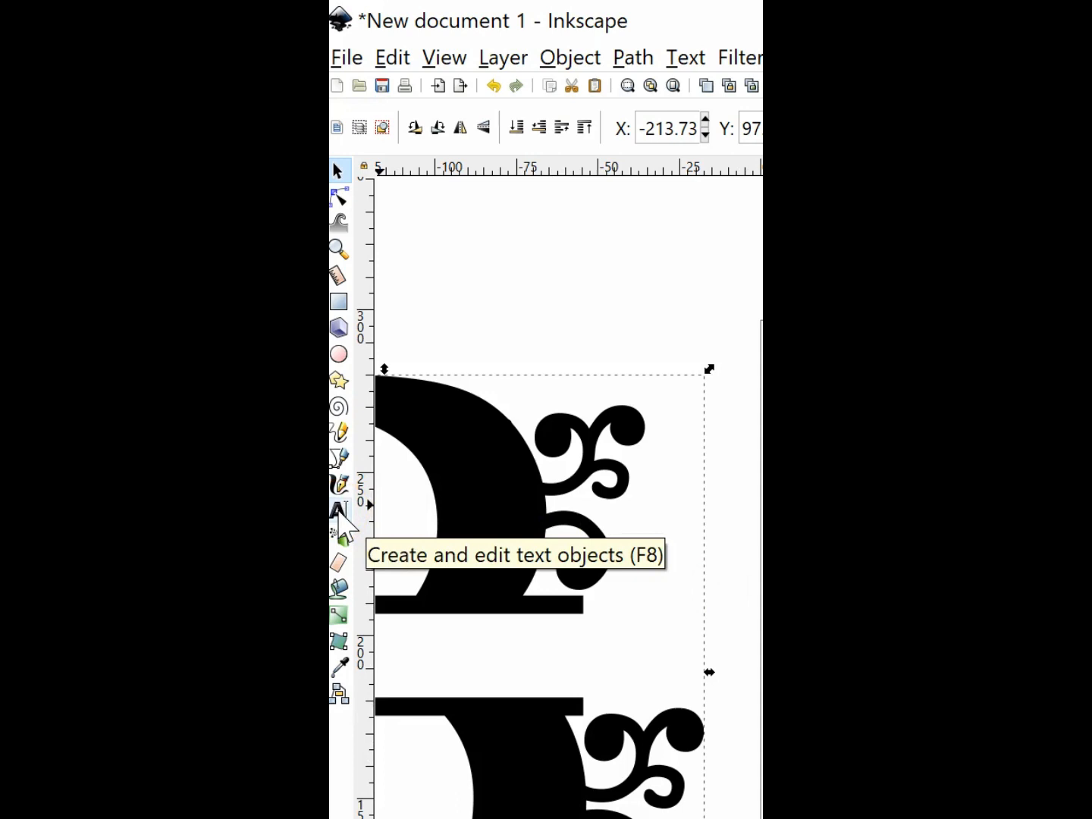
click(339, 512)
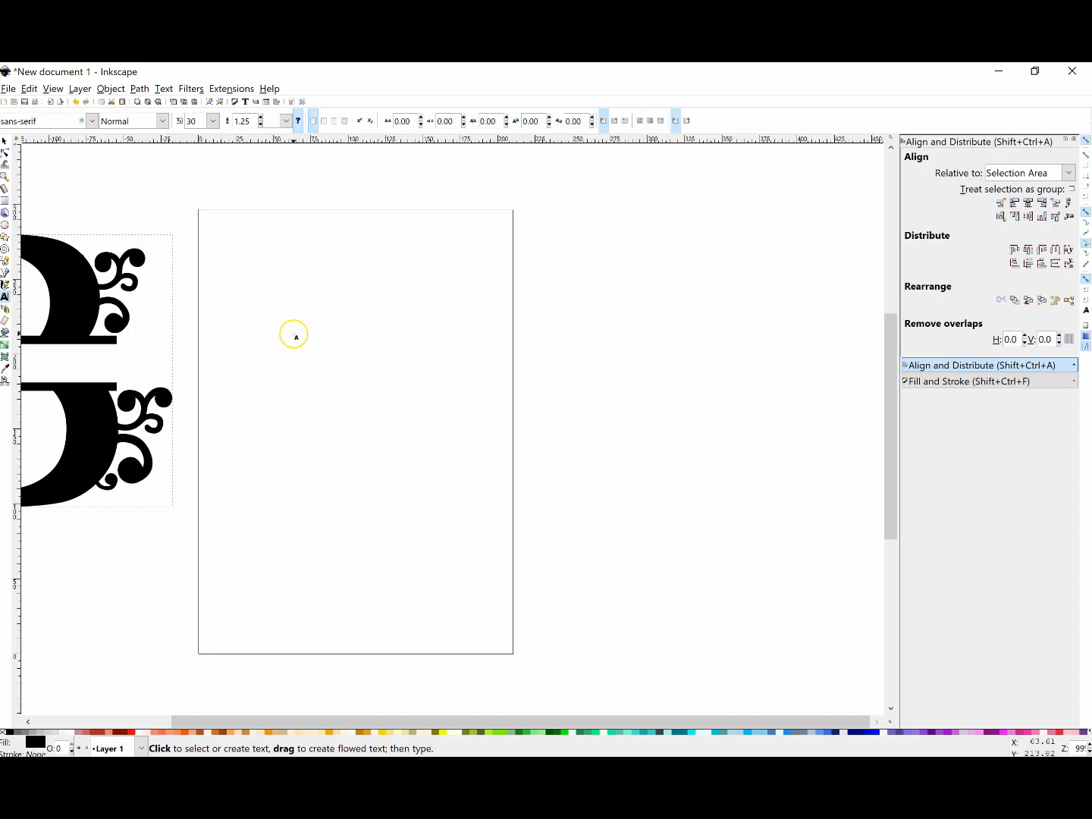
click(293, 328)
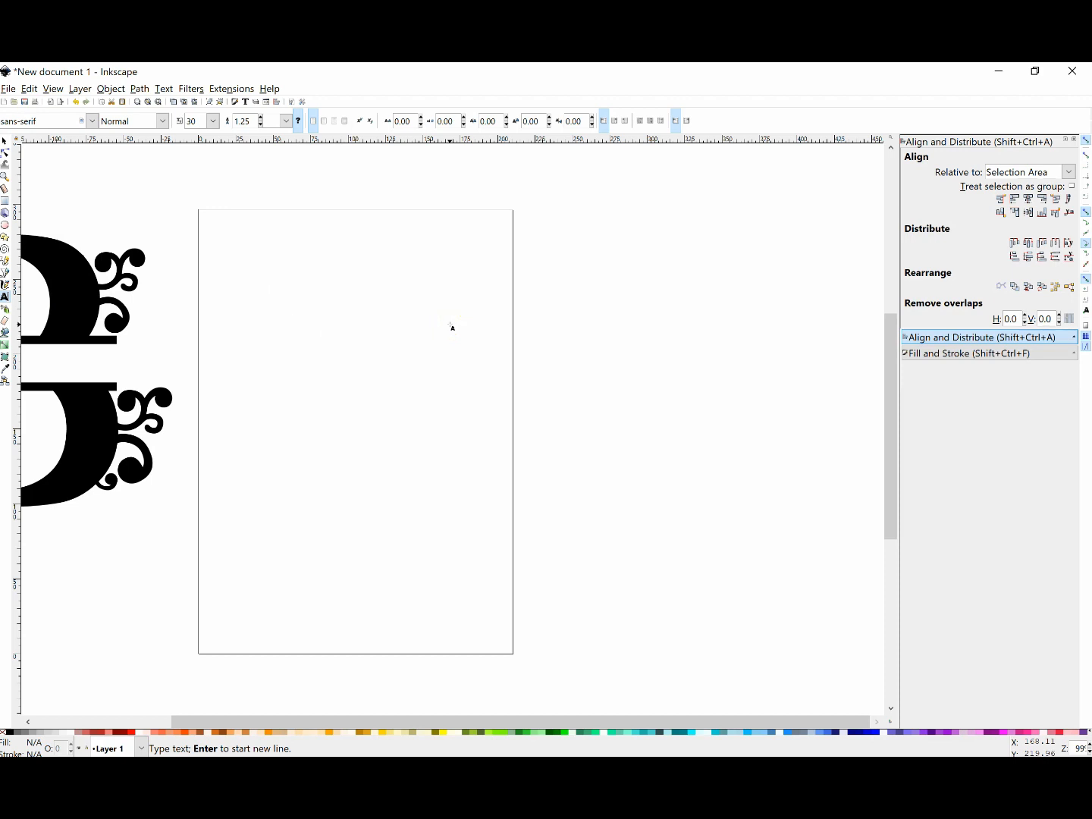
text(B)
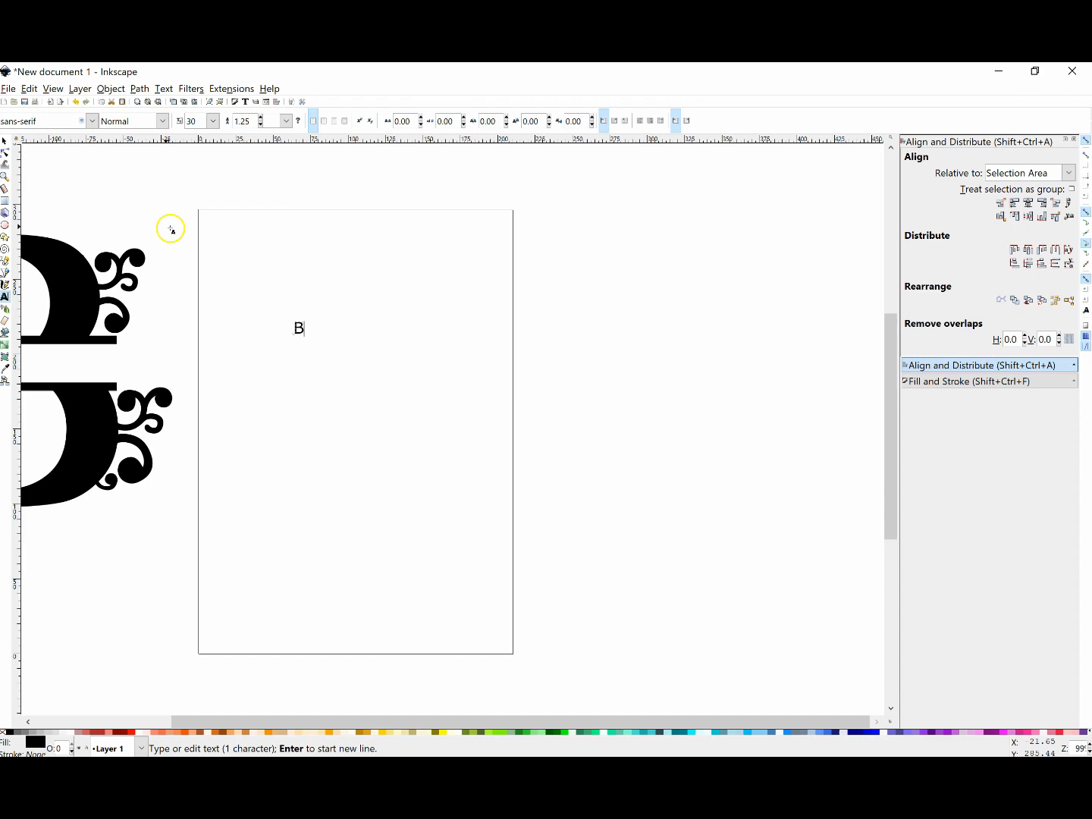
Enlarge the letter B to about 798 pt and position it on the page
click(4, 141)
click(313, 337)
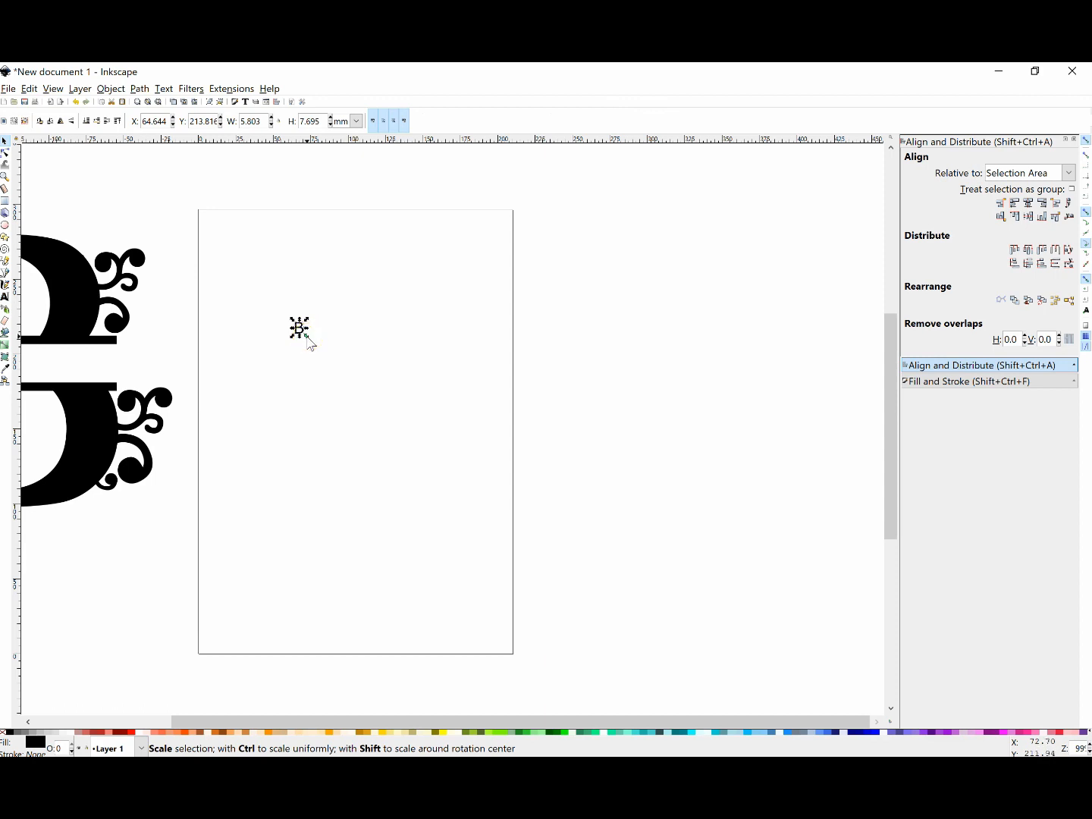
drag(308, 341, 486, 612)
drag(446, 512, 418, 456)
mouse_move(440, 527)
mouse_down()
mouse_move(568, 621)
mouse_move(498, 611)
mouse_move(389, 569)
mouse_move(468, 516)
mouse_move(469, 527)
mouse_move(440, 527)
mouse_up()
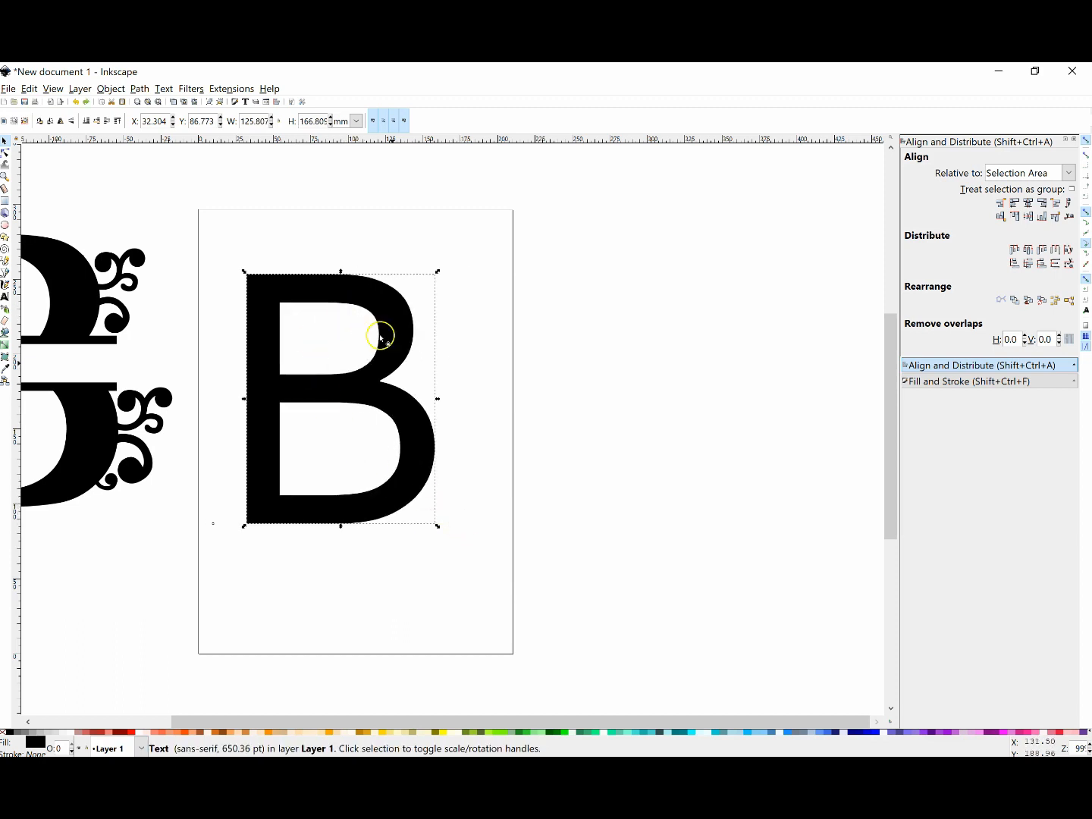
drag(438, 527, 497, 590)
drag(440, 477, 306, 446)
Set the B's font to Breakfast Pastry Solid and recentre the letter on the page
double_click(440, 430)
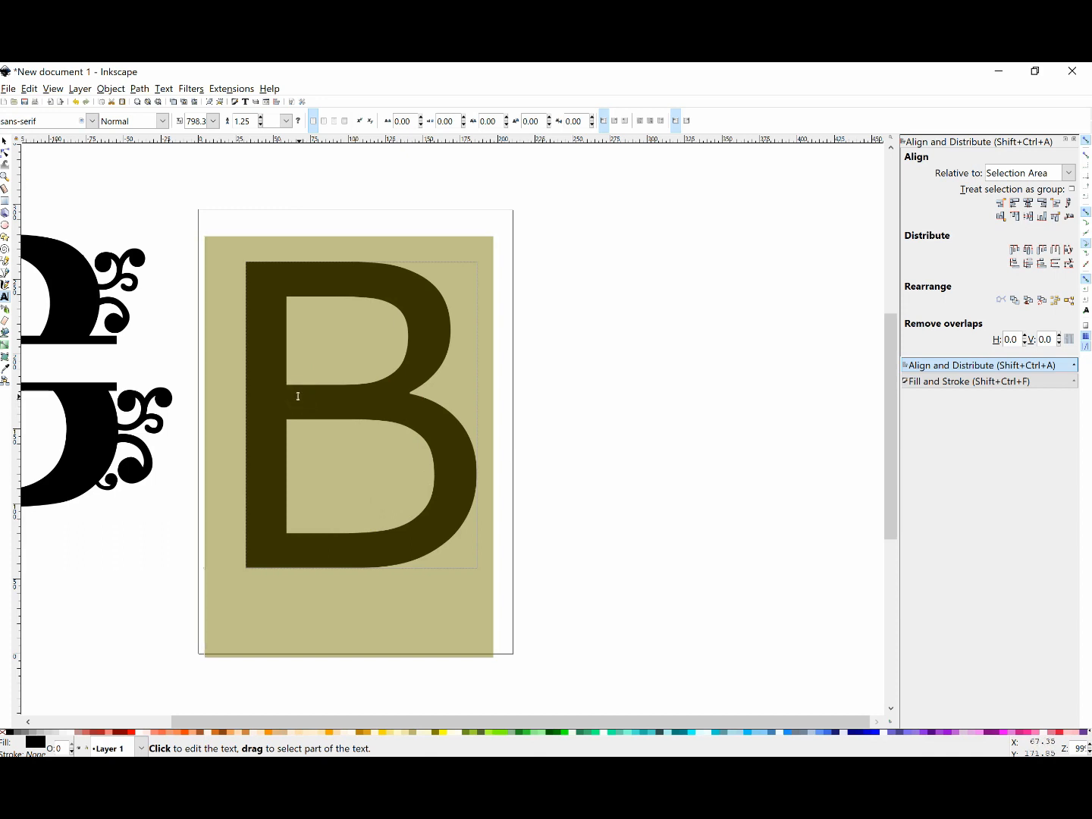
drag(42, 121, 2, 125)
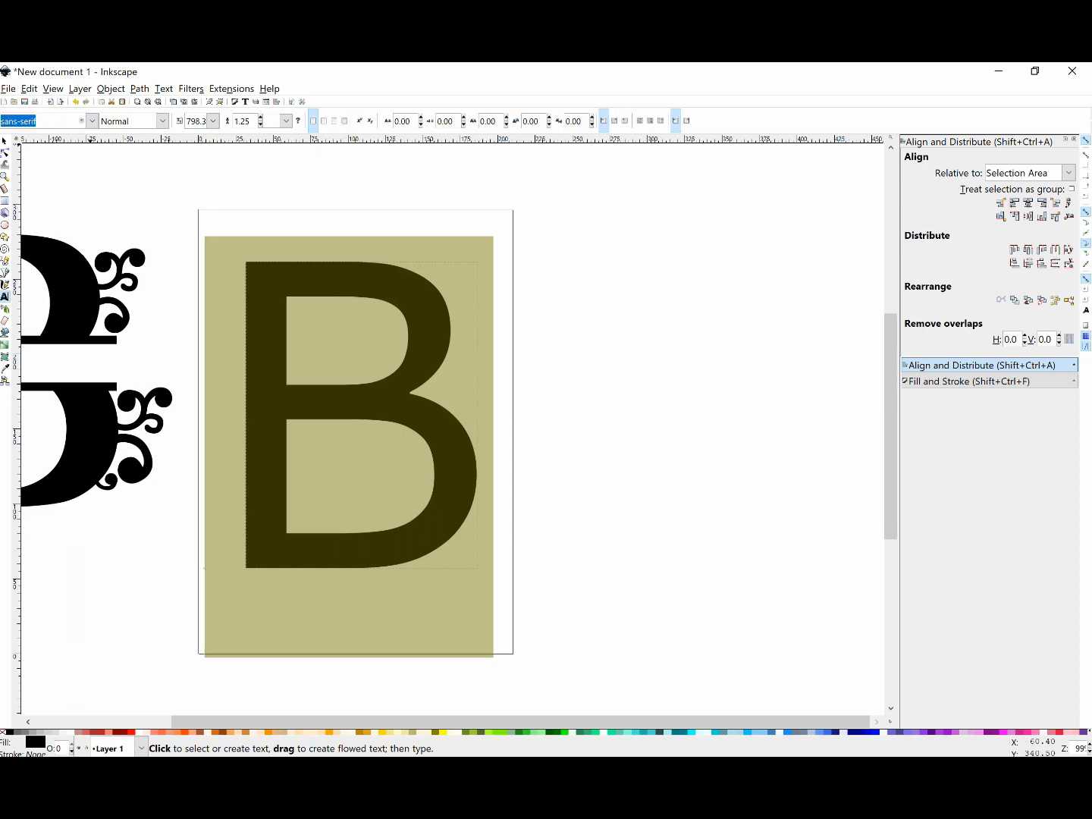
text(bre)
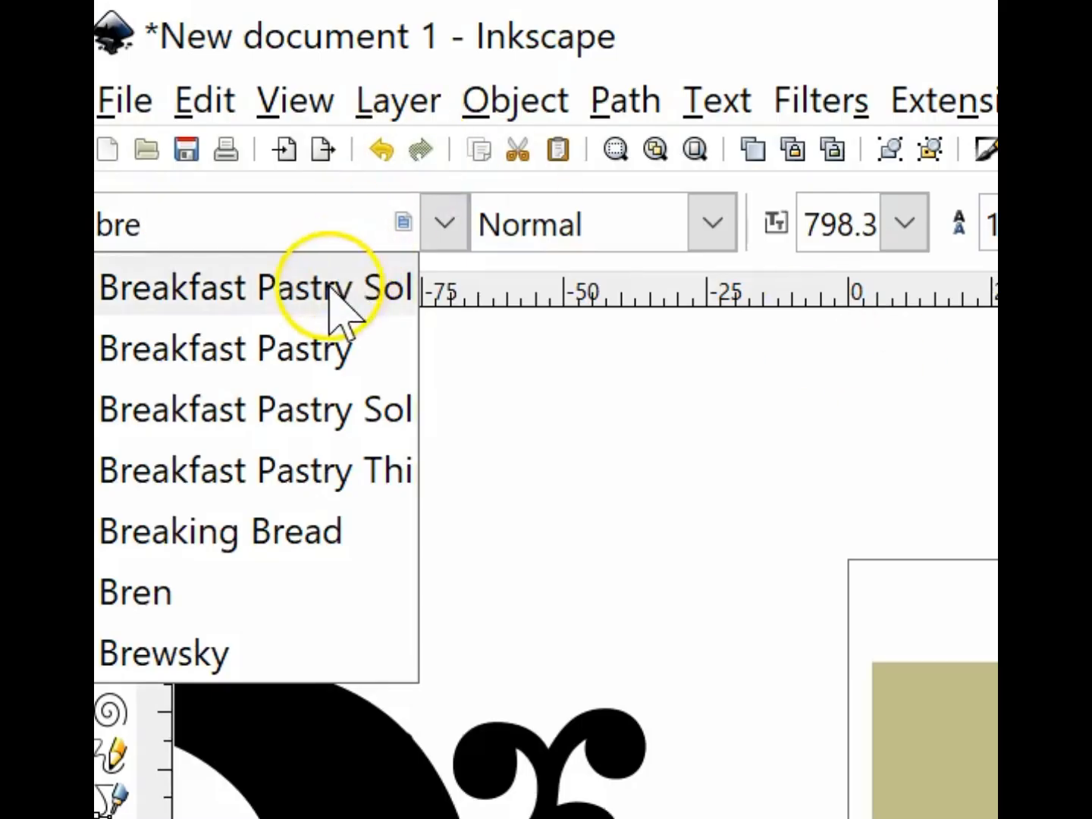
click(64, 138)
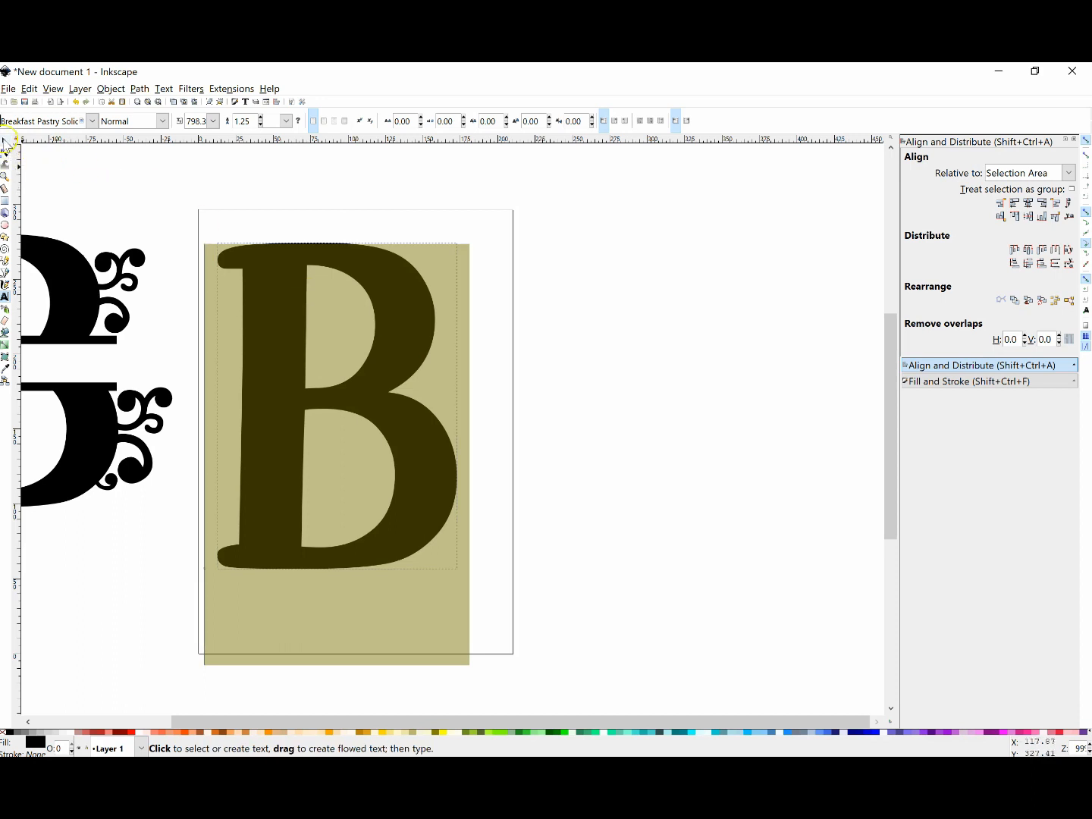
click(5, 141)
mouse_move(399, 342)
mouse_down()
mouse_move(425, 323)
mouse_move(416, 344)
mouse_up()
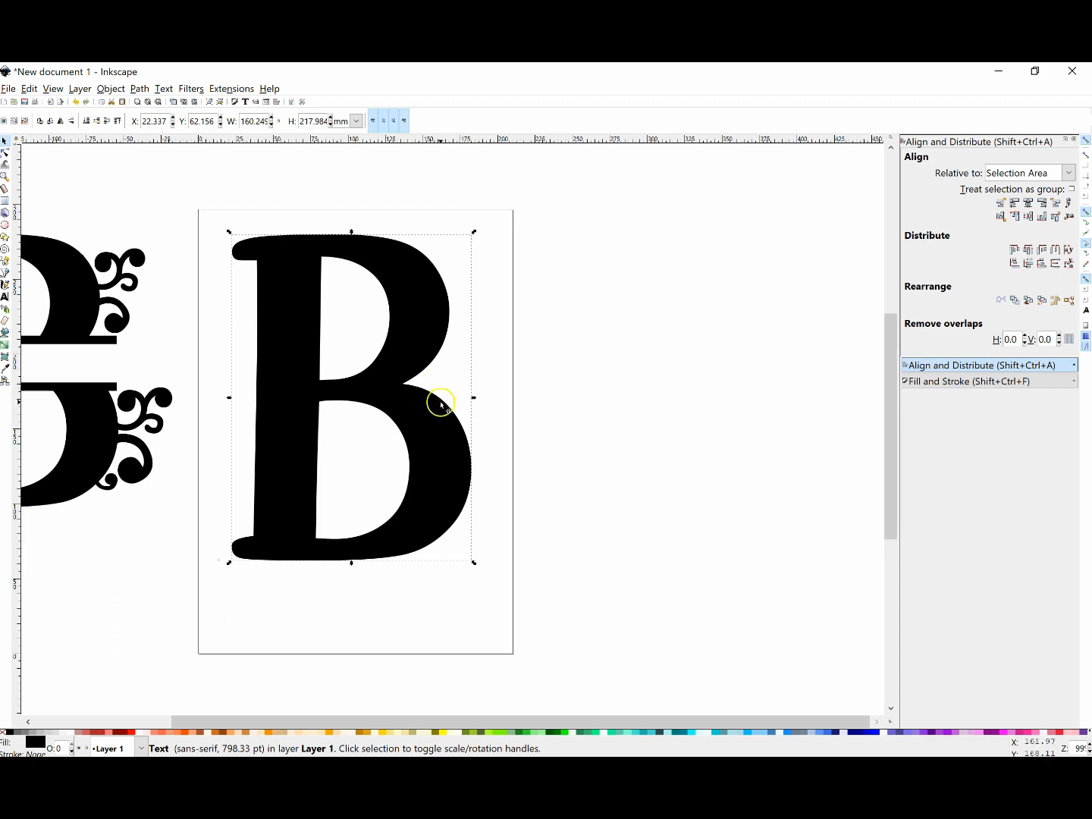
Place the text cursor after the B, switch to BabelMap and choose Breakfast Pastry Solid as the single font
double_click(453, 419)
click(455, 434)
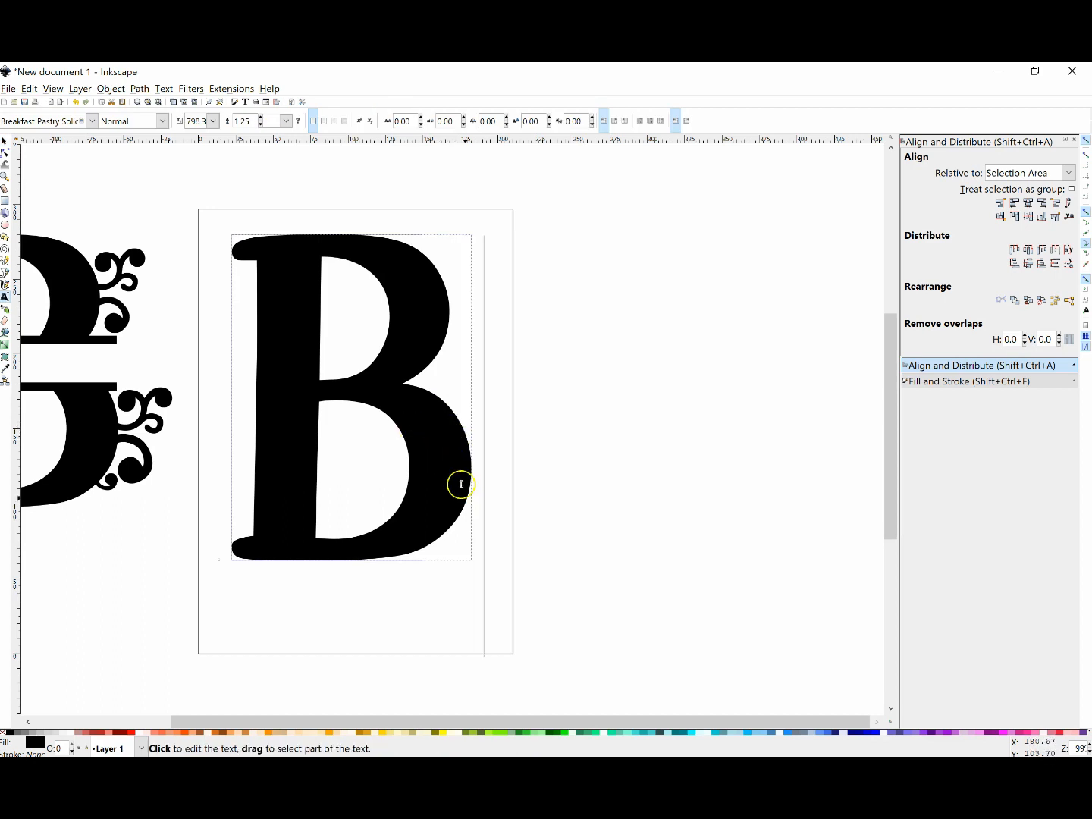
key(alt+Tab)
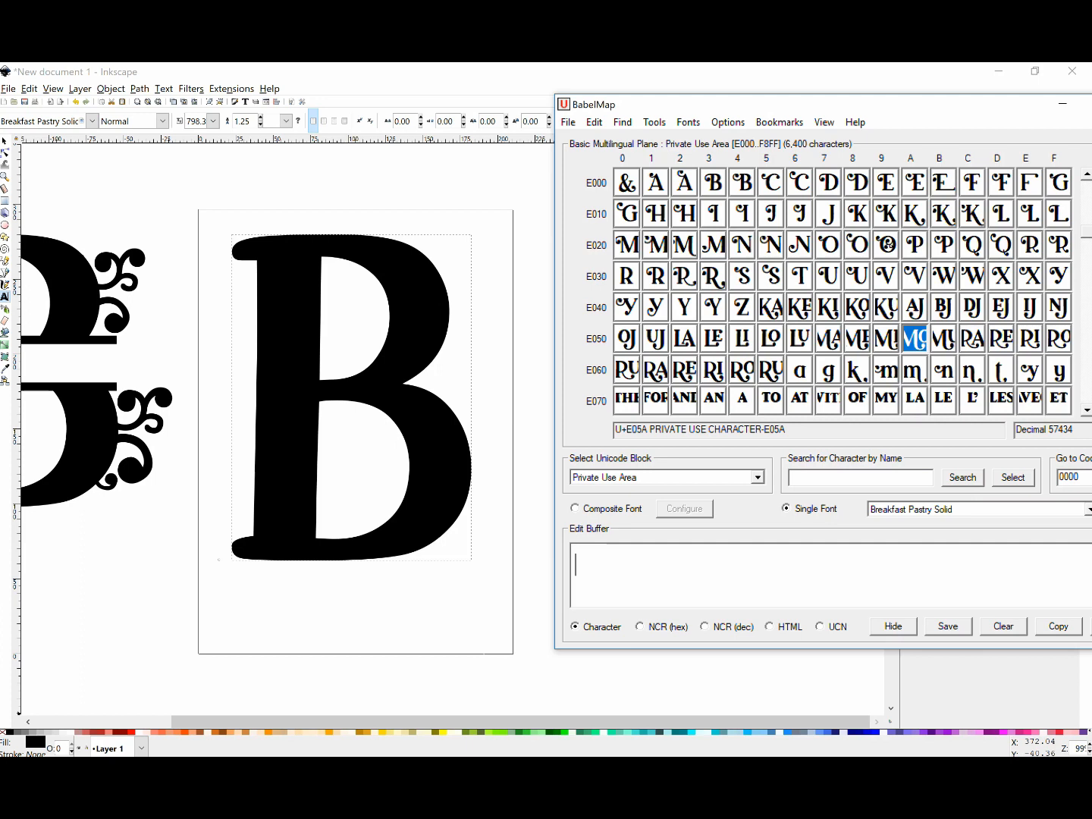
click(594, 107)
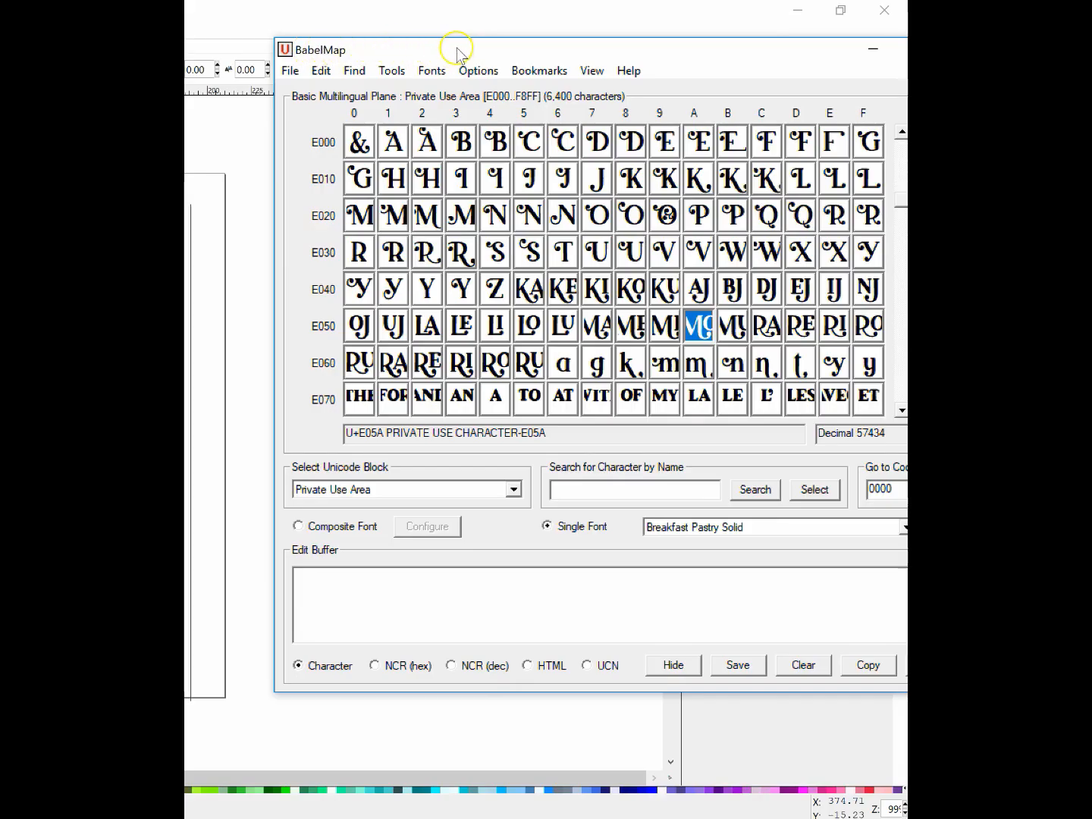
drag(458, 50, 373, 47)
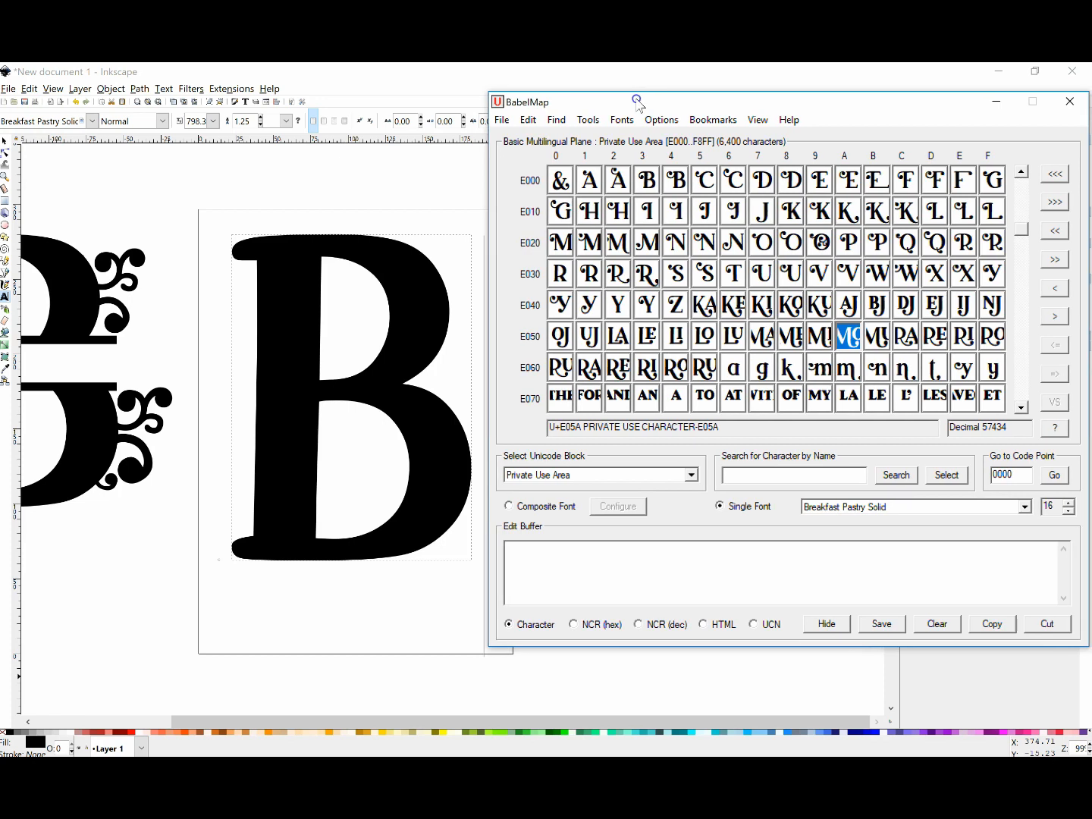
drag(636, 100, 638, 100)
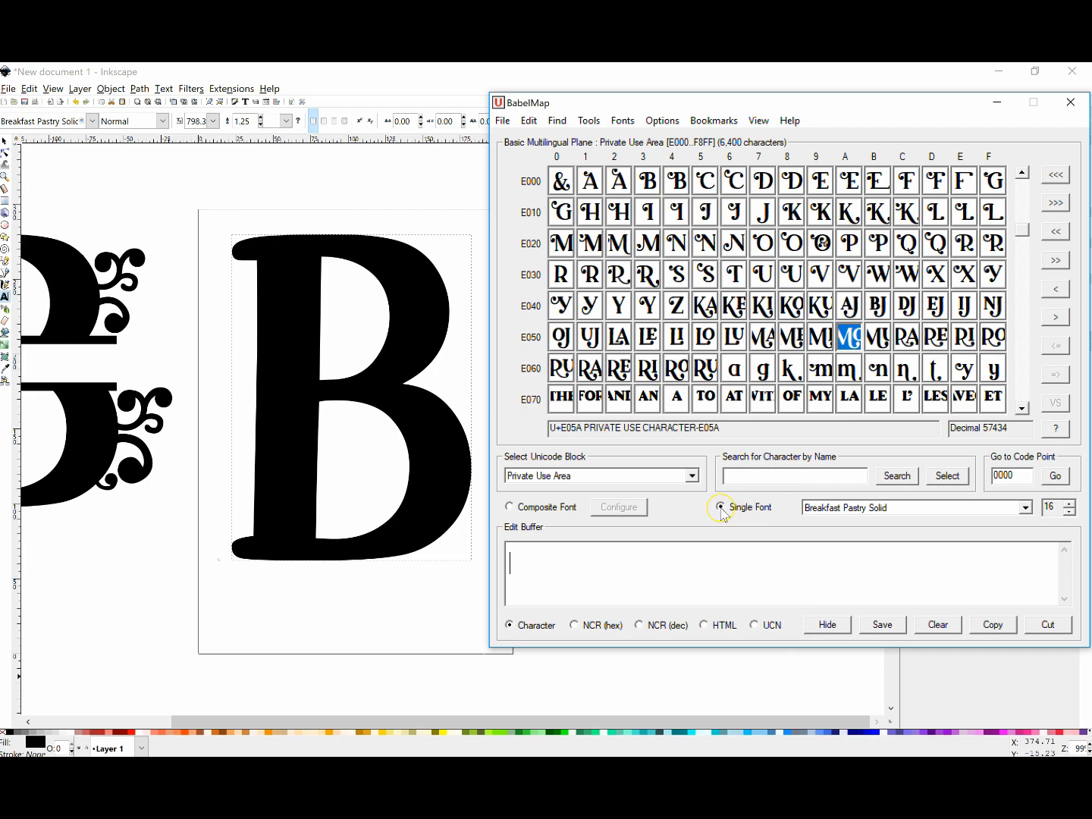
click(1028, 508)
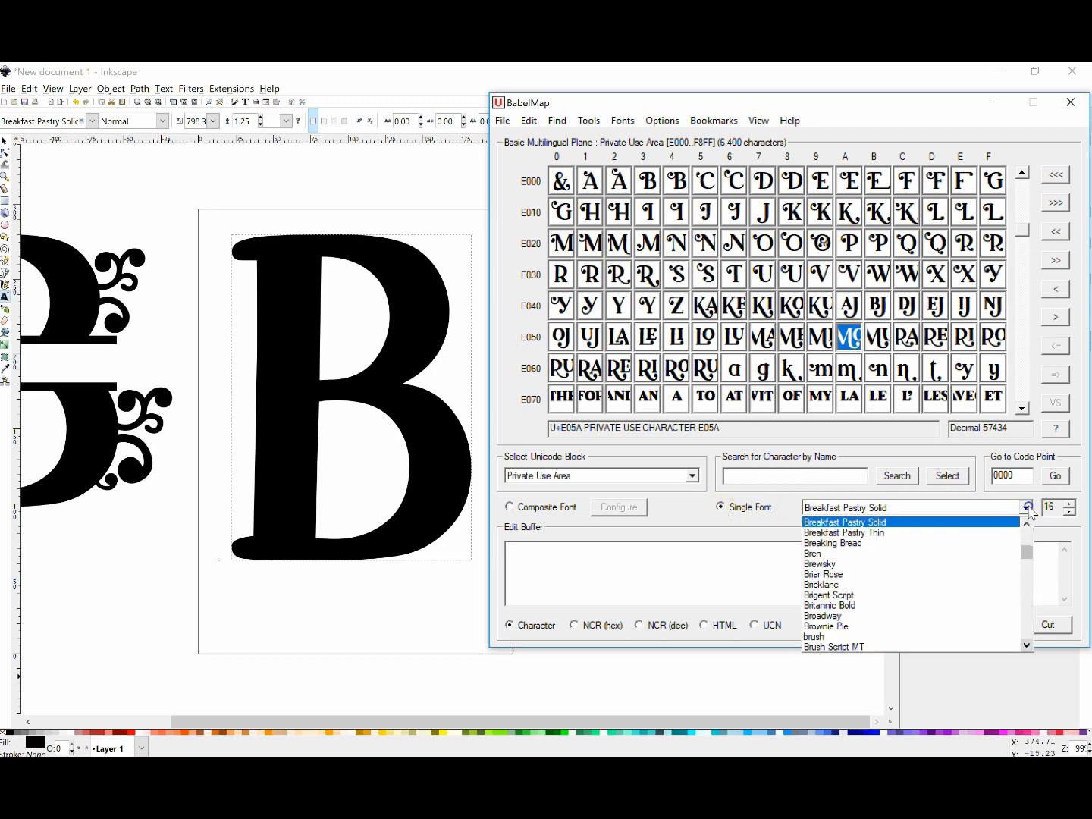
click(959, 522)
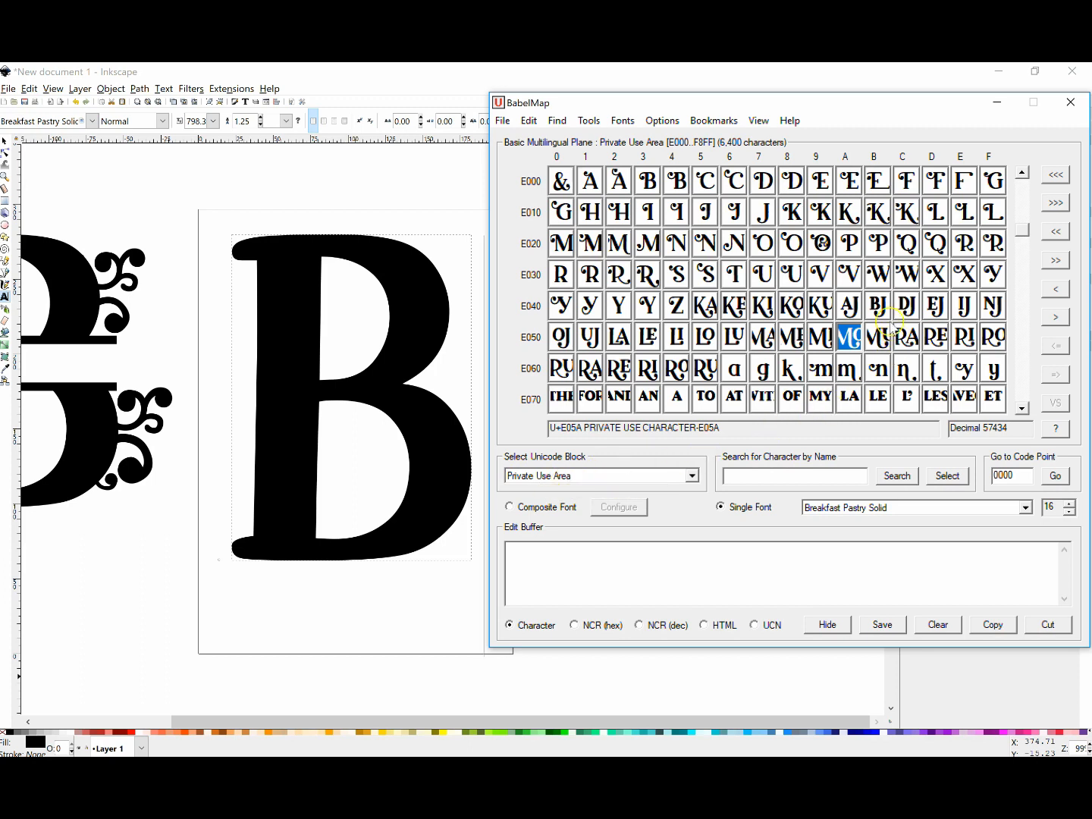
Try the swash B alternates E003 and E004 in the edit buffer and clear them
double_click(649, 181)
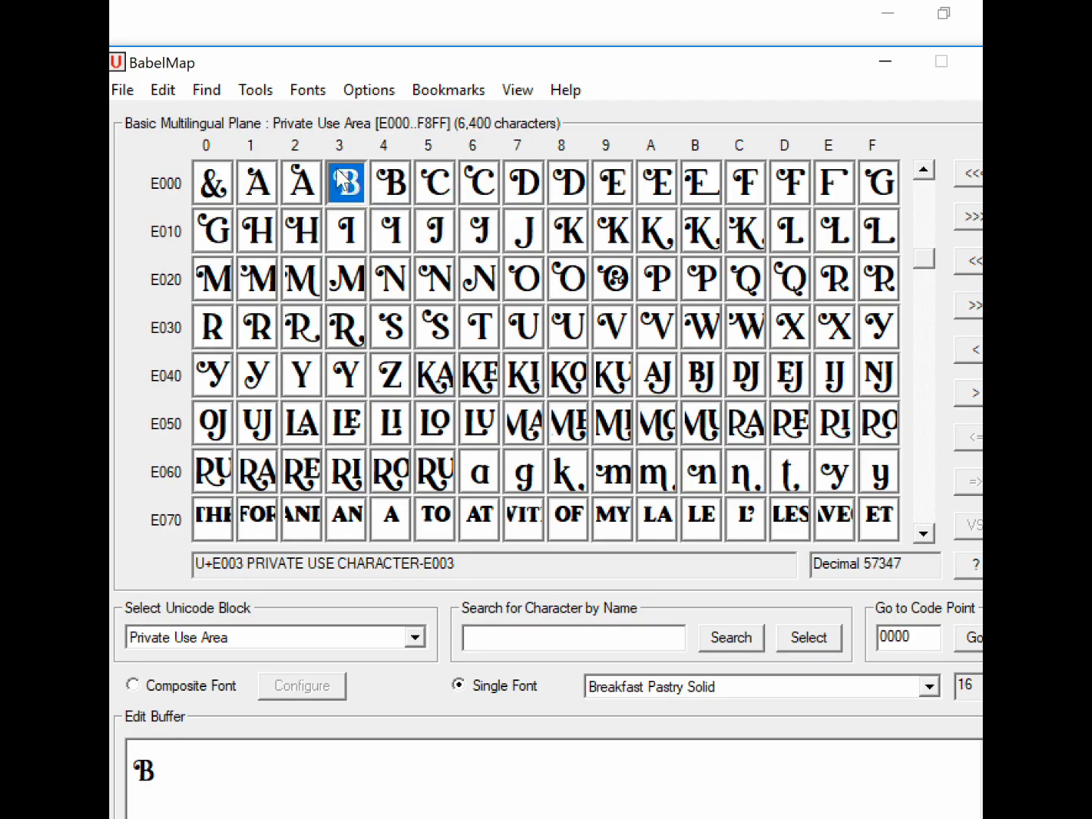
double_click(394, 183)
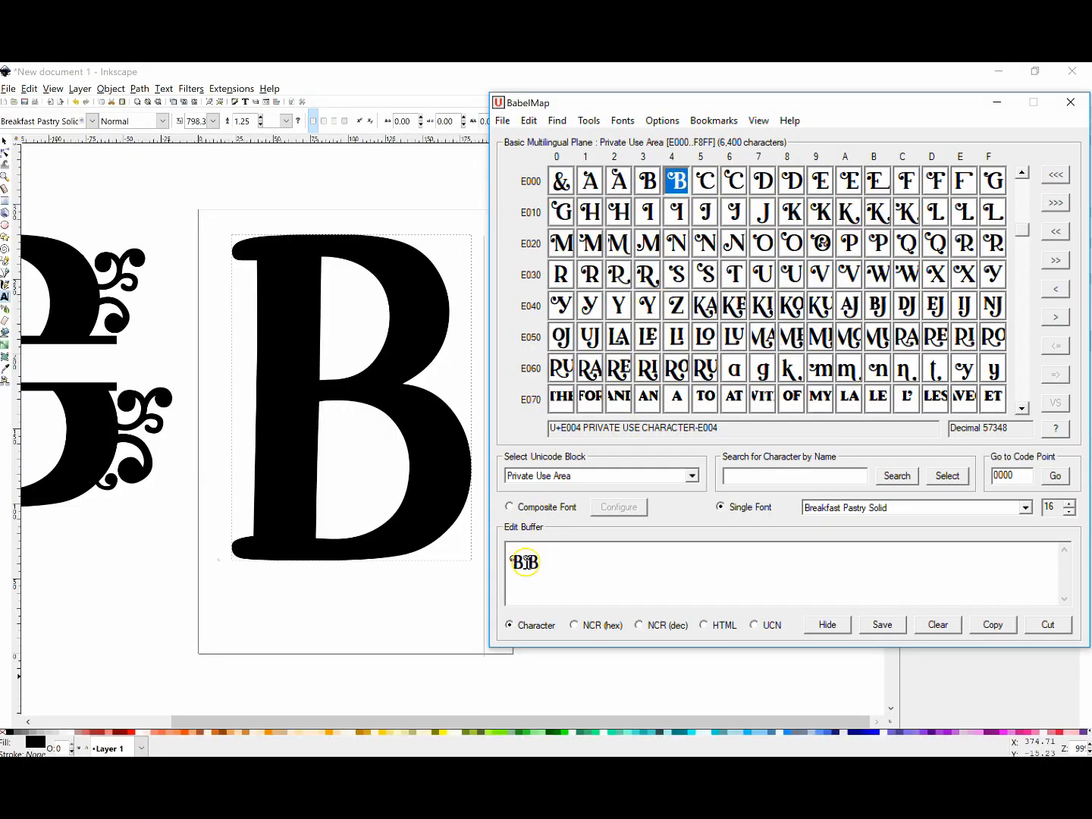
drag(546, 565, 507, 565)
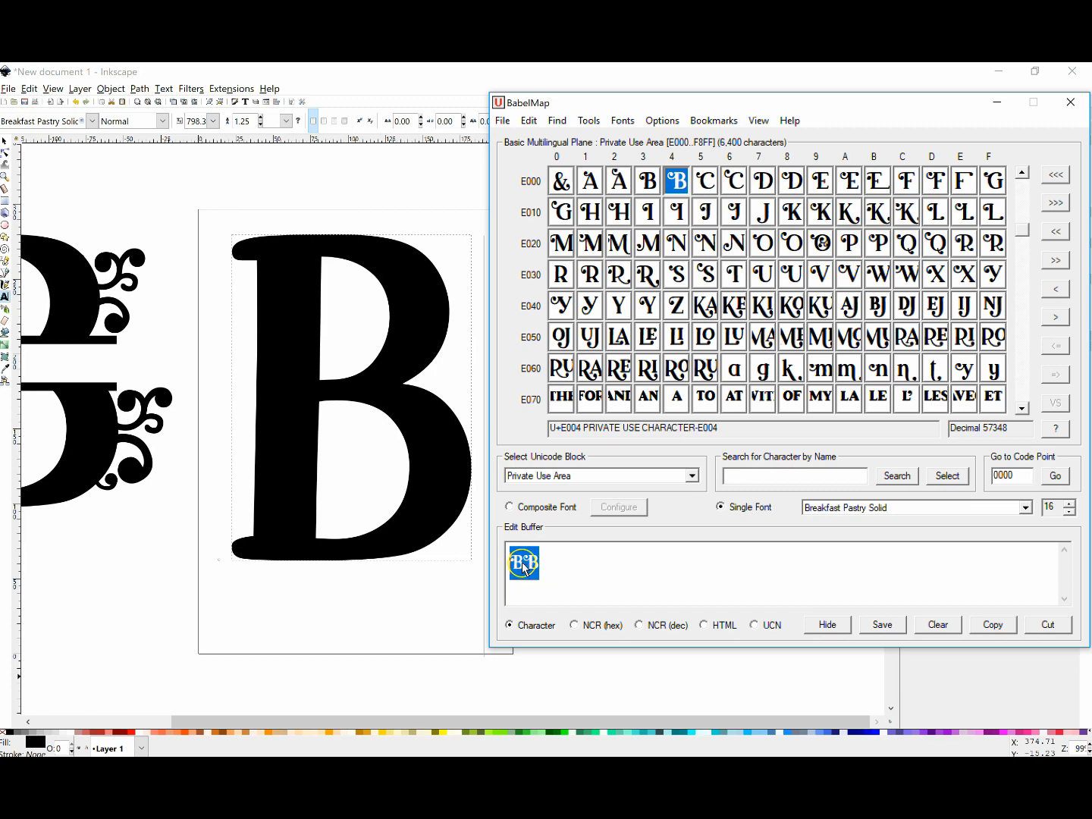
key(Delete)
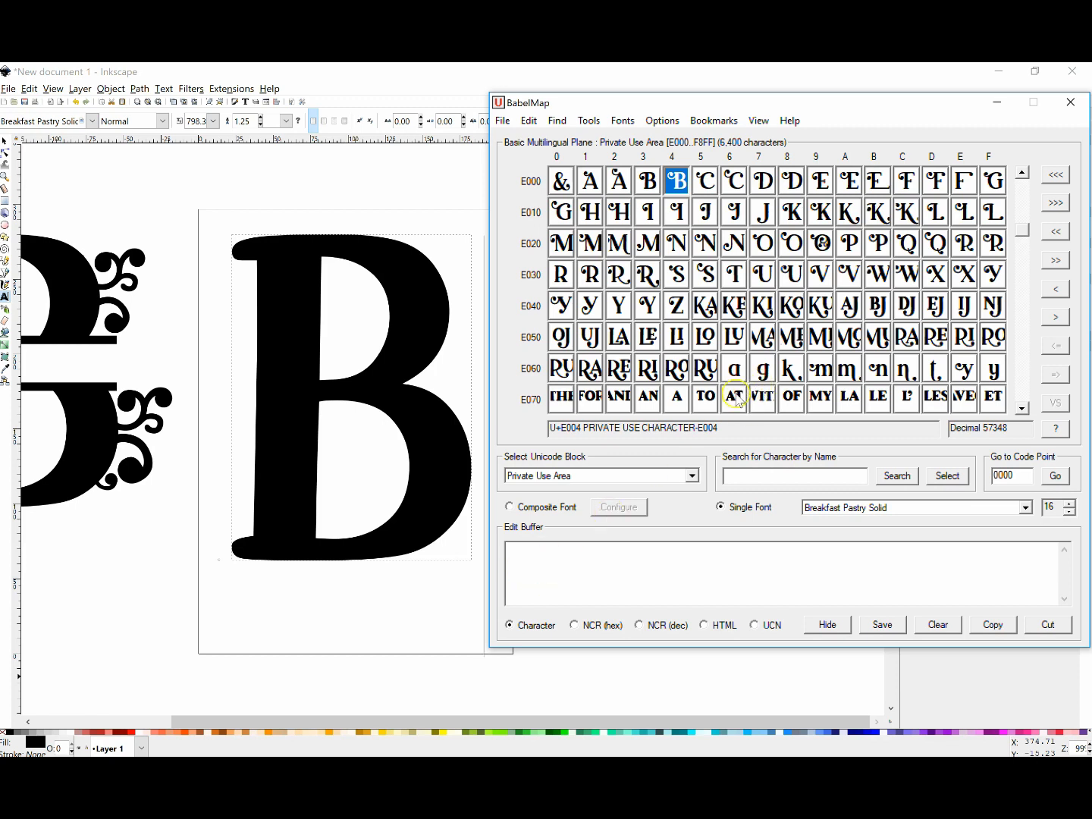
Find the flourish glyphs in the Private Use Area and add E0B9 and E0BA to the edit buffer
click(1022, 410)
click(1023, 410)
click(1022, 409)
click(1023, 409)
click(1023, 410)
click(1022, 409)
click(1023, 409)
click(1022, 410)
click(1023, 410)
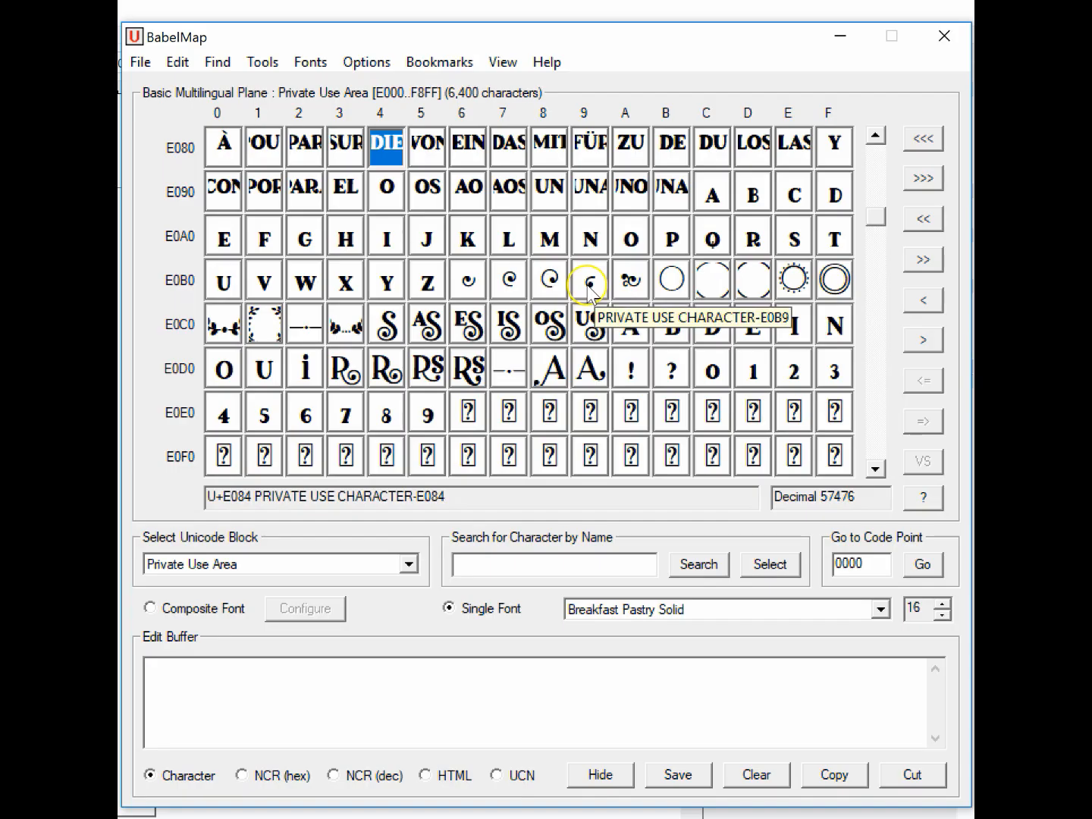
double_click(823, 279)
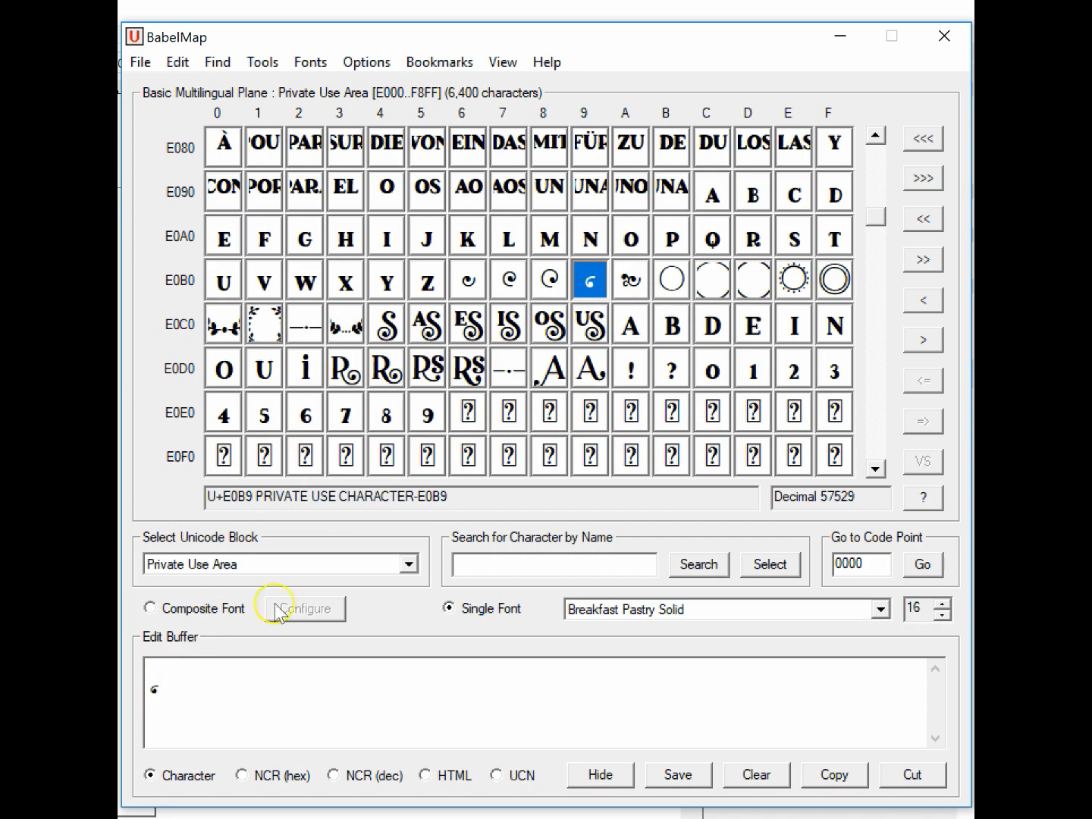
double_click(631, 280)
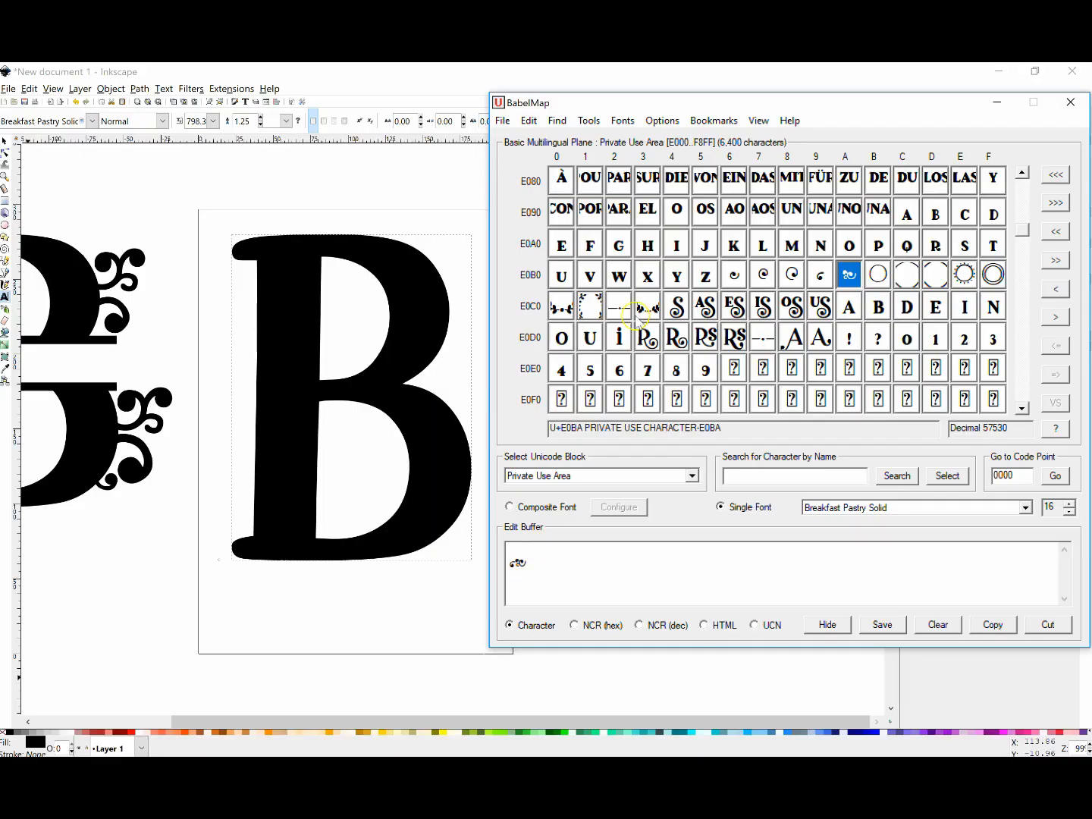
Copy the flourish glyphs from the edit buffer and paste them after the letter B in the Inkscape text
drag(722, 113, 833, 105)
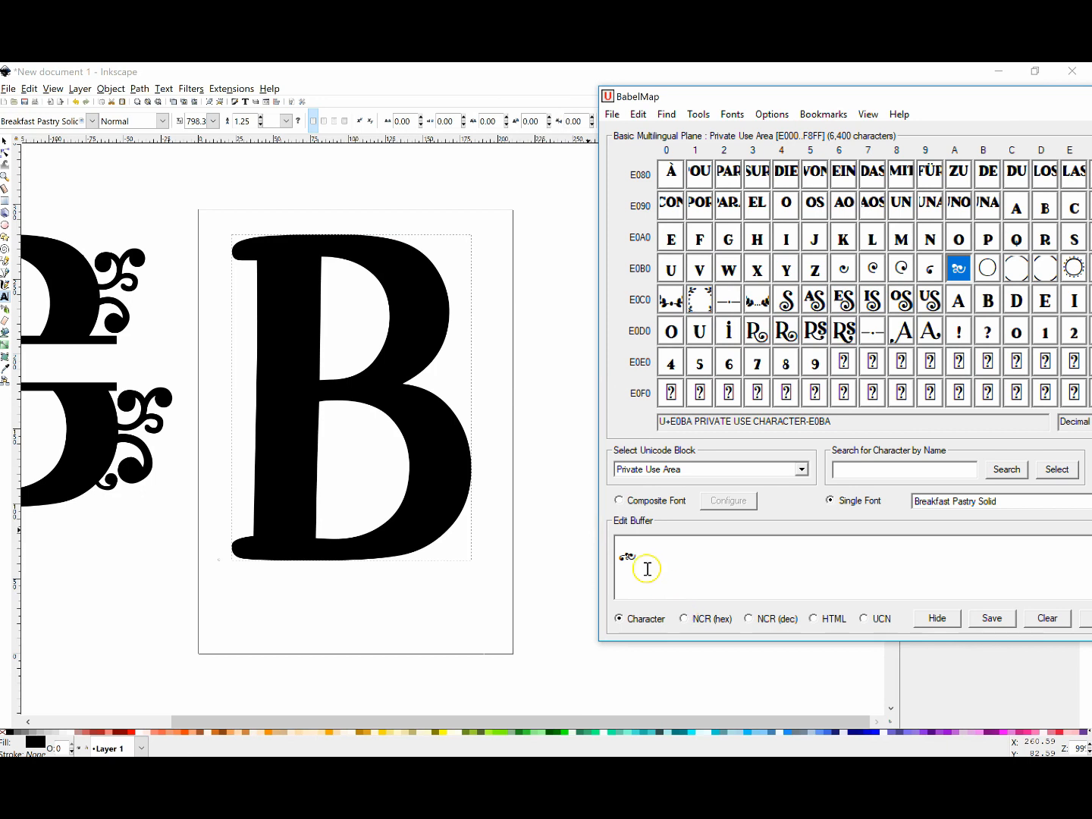
drag(647, 556, 614, 564)
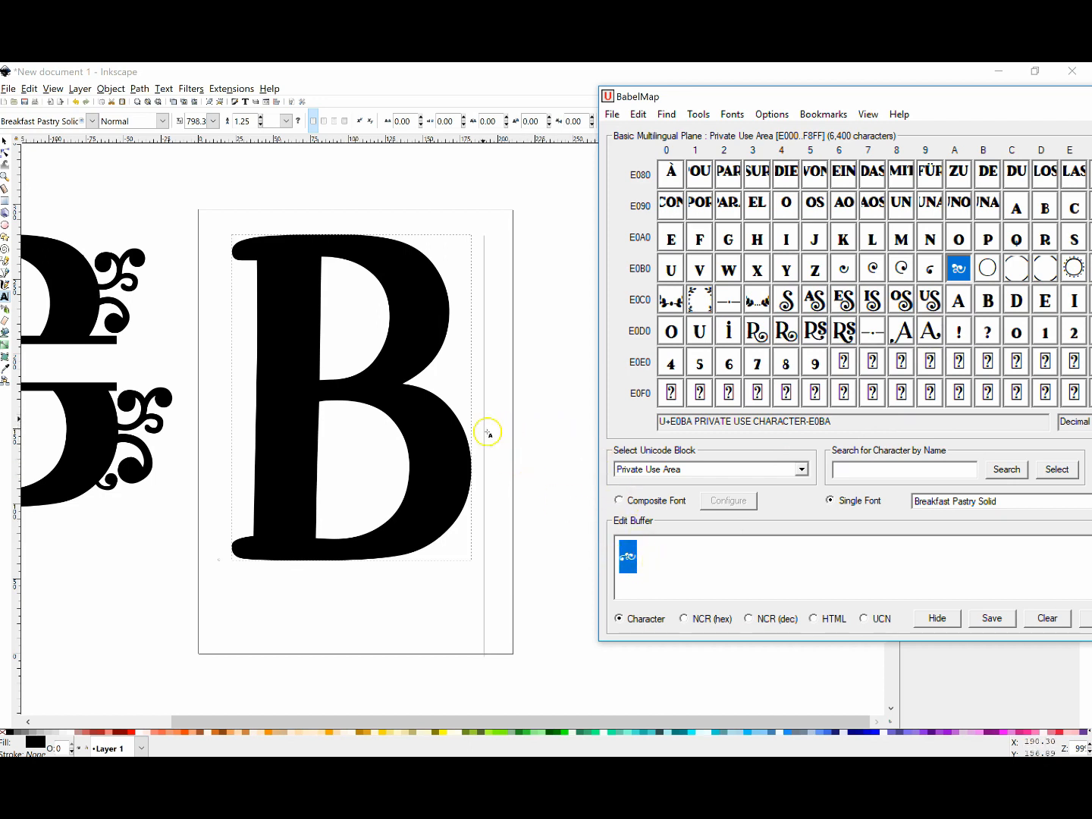
click(465, 425)
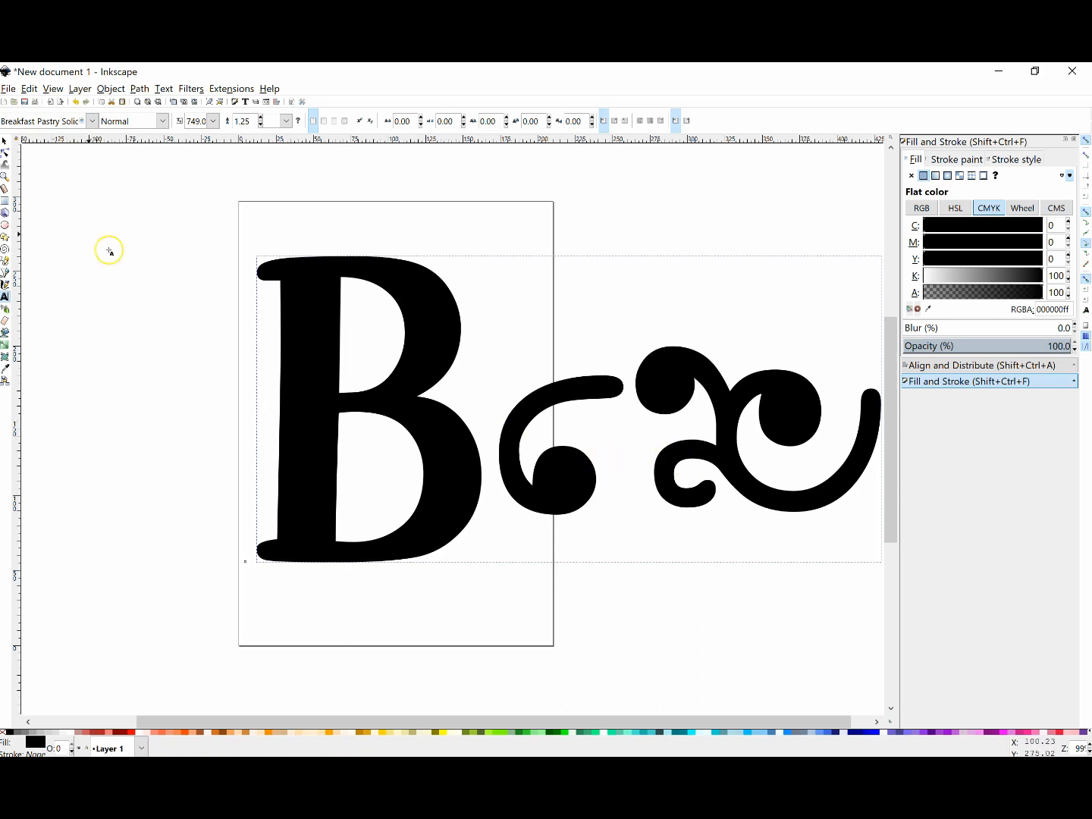
Scale the text with the B and both flourishes down to about 298 mm wide and 146 mm high
click(4, 142)
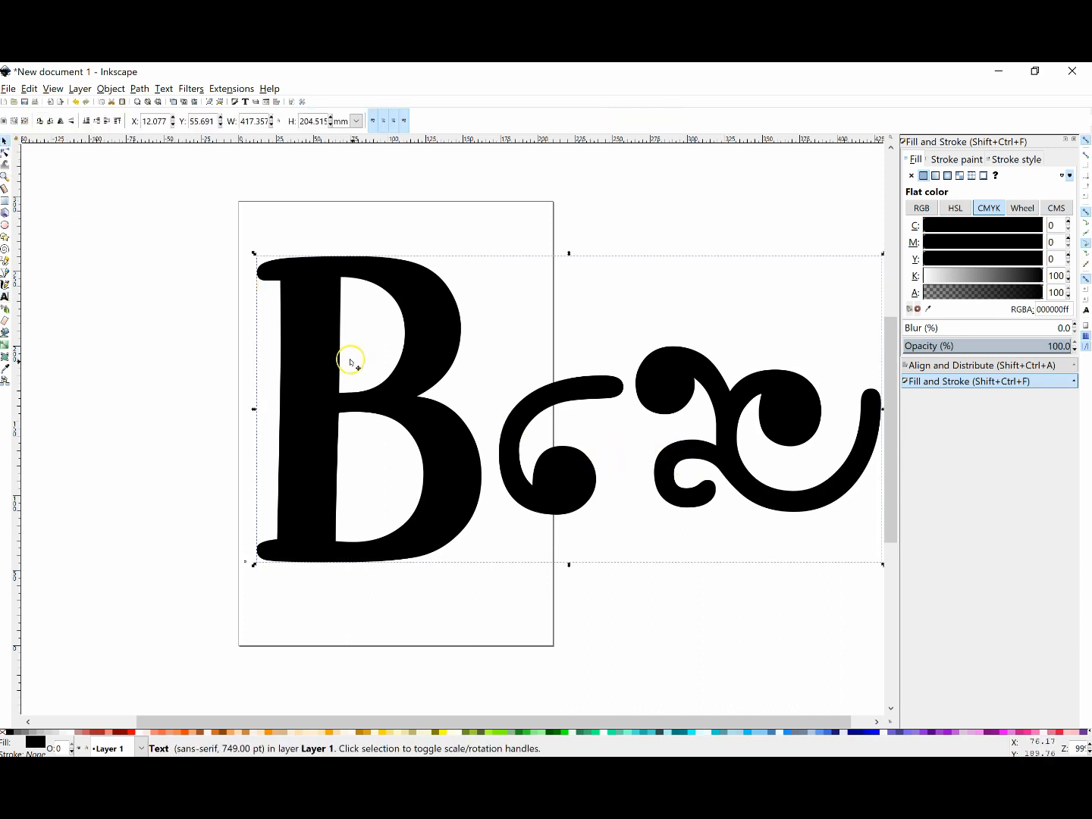
key(space)
drag(468, 388, 383, 378)
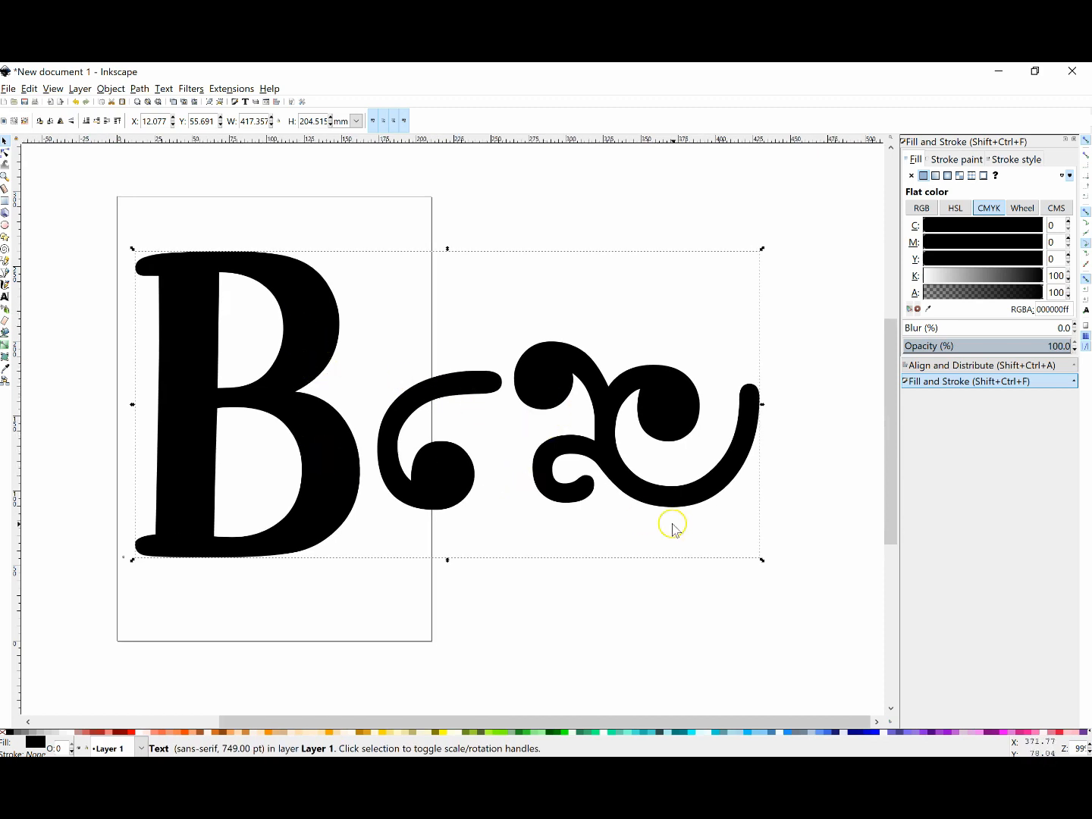
drag(763, 561, 584, 519)
drag(269, 388, 276, 423)
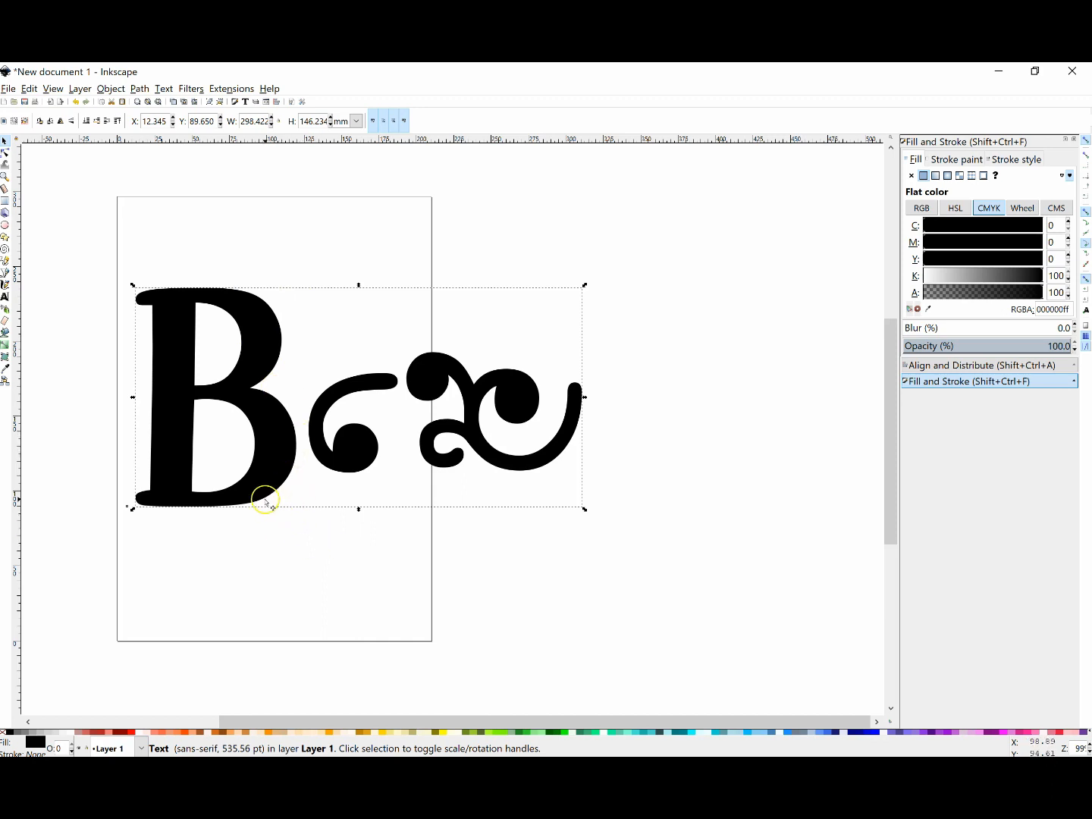
Convert the B and flourishes text to paths and move the resulting group to about X 28.9, Y 84.0 mm
click(139, 91)
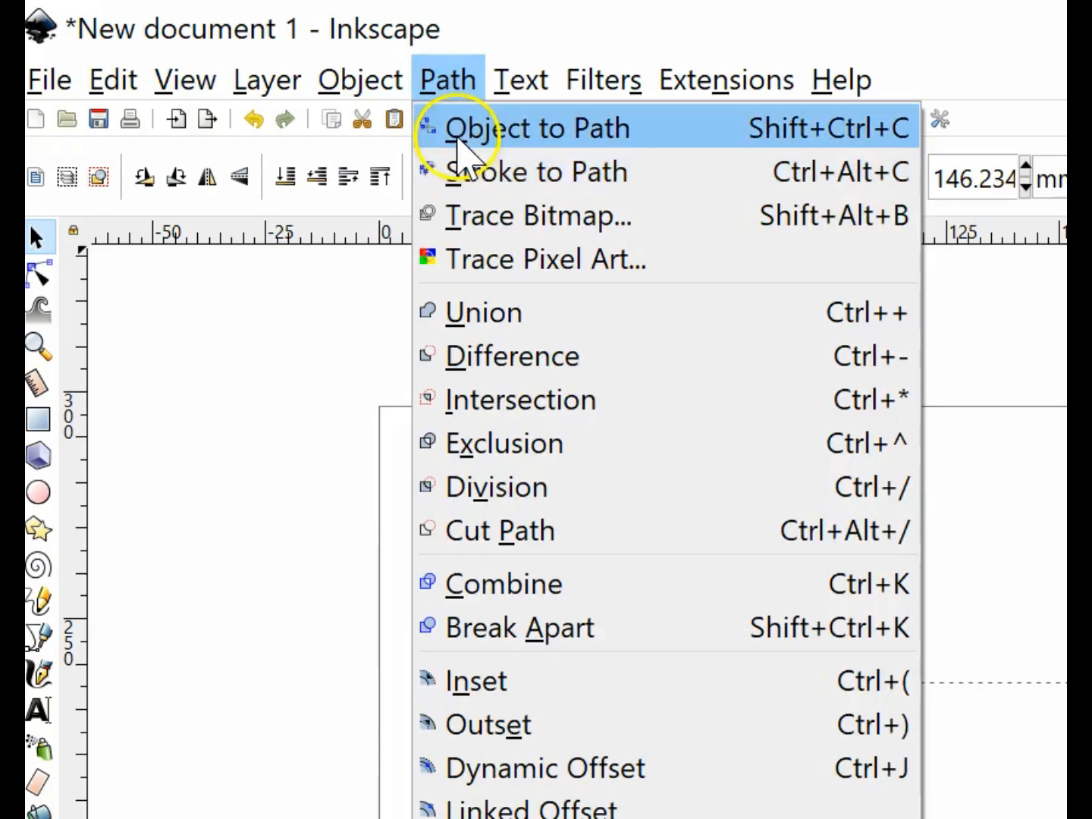
click(458, 146)
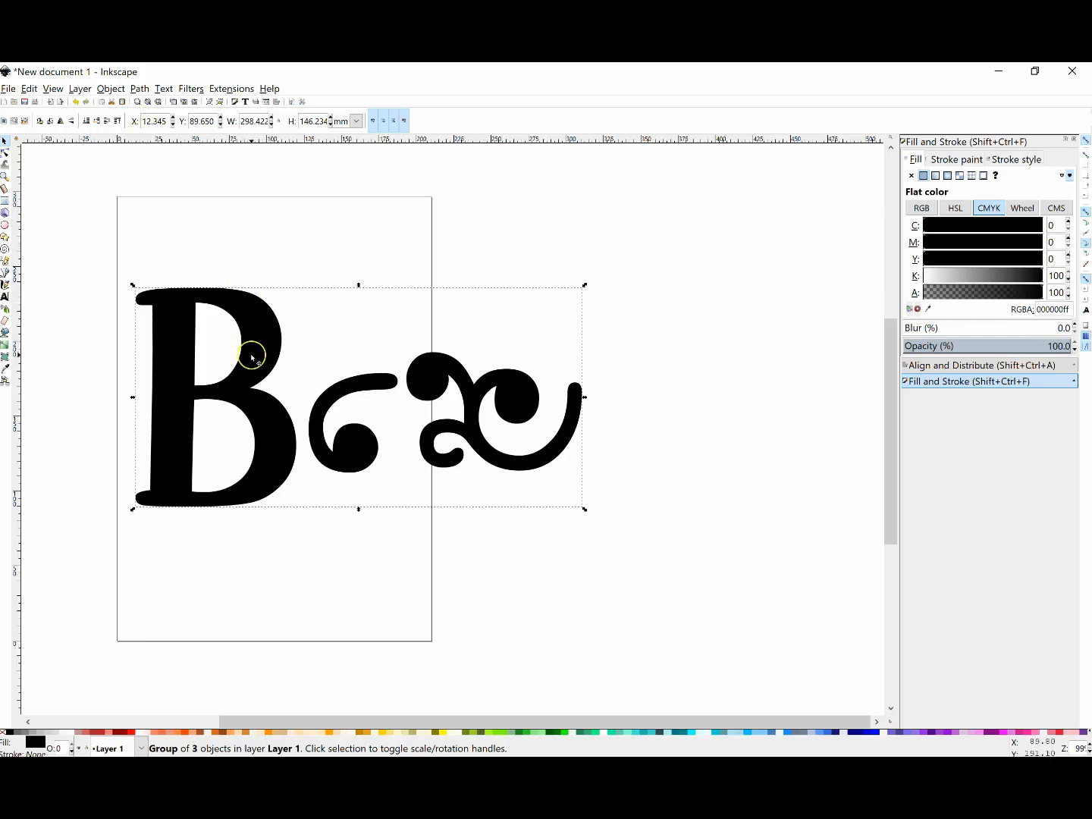
drag(252, 357, 266, 353)
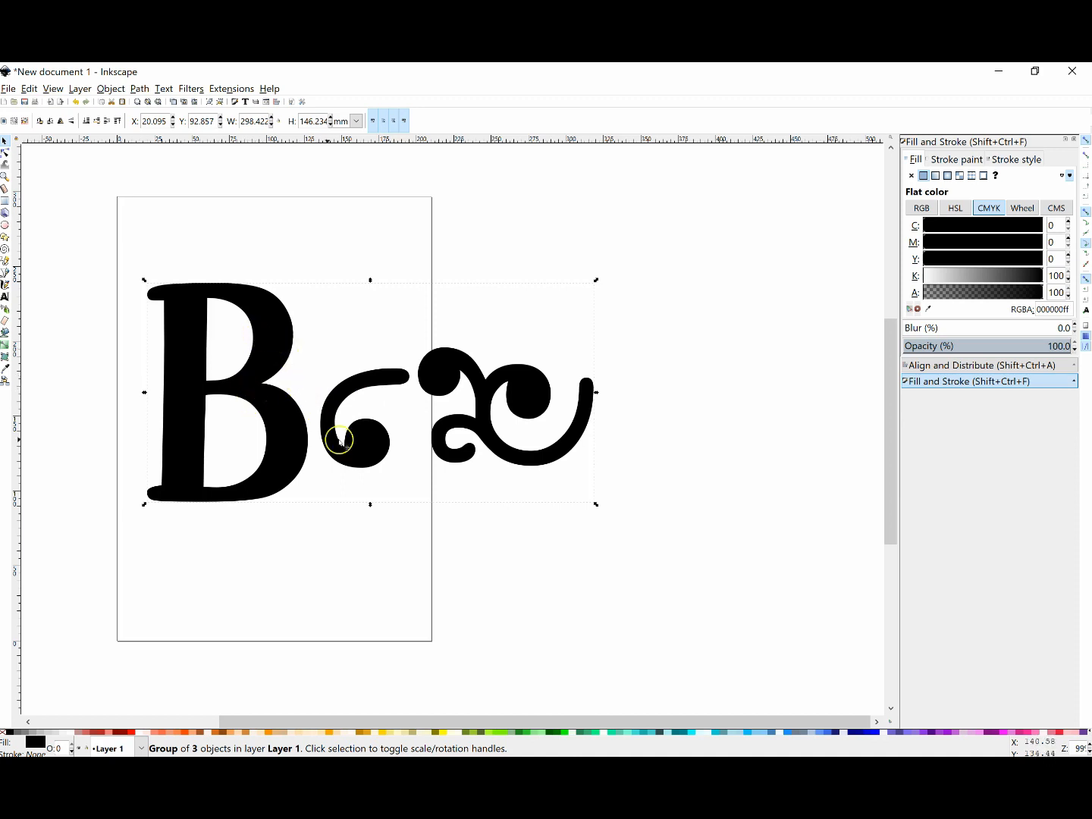
mouse_move(295, 449)
mouse_down()
mouse_move(336, 468)
mouse_move(304, 435)
mouse_up()
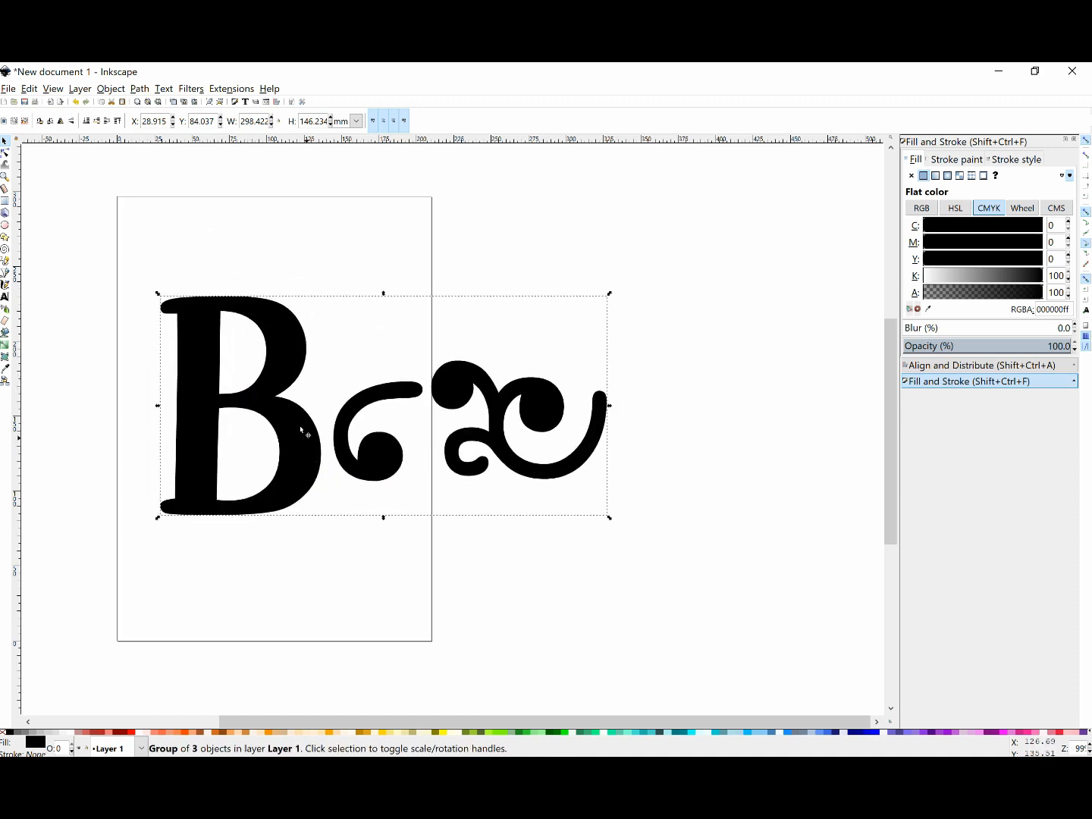
Ungroup the converted letter and flourishes, and move both flourishes off the page beside its upper right corner
click(113, 90)
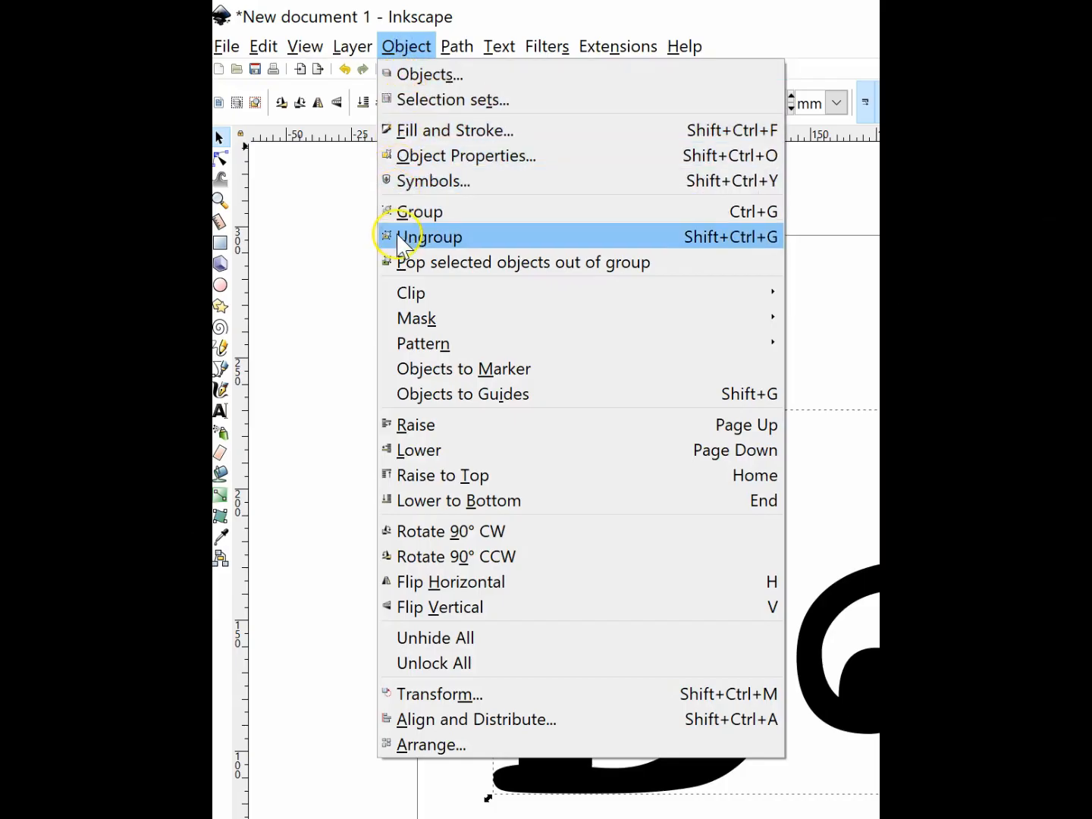
click(105, 196)
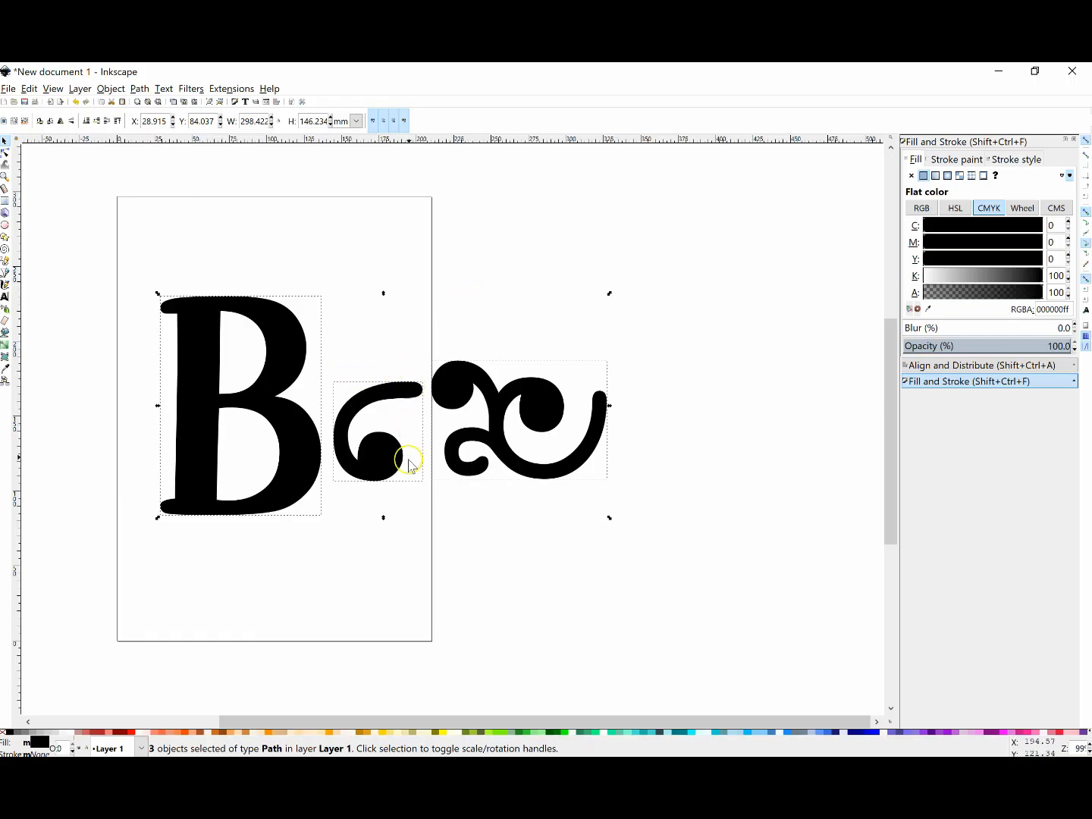
click(415, 316)
drag(372, 348, 545, 499)
drag(329, 305, 685, 558)
drag(501, 405, 605, 224)
Enlarge the B to about 163.6 mm wide and 222.6 mm high and position it at about X 22.8, Y 37.1 mm
drag(274, 373, 282, 360)
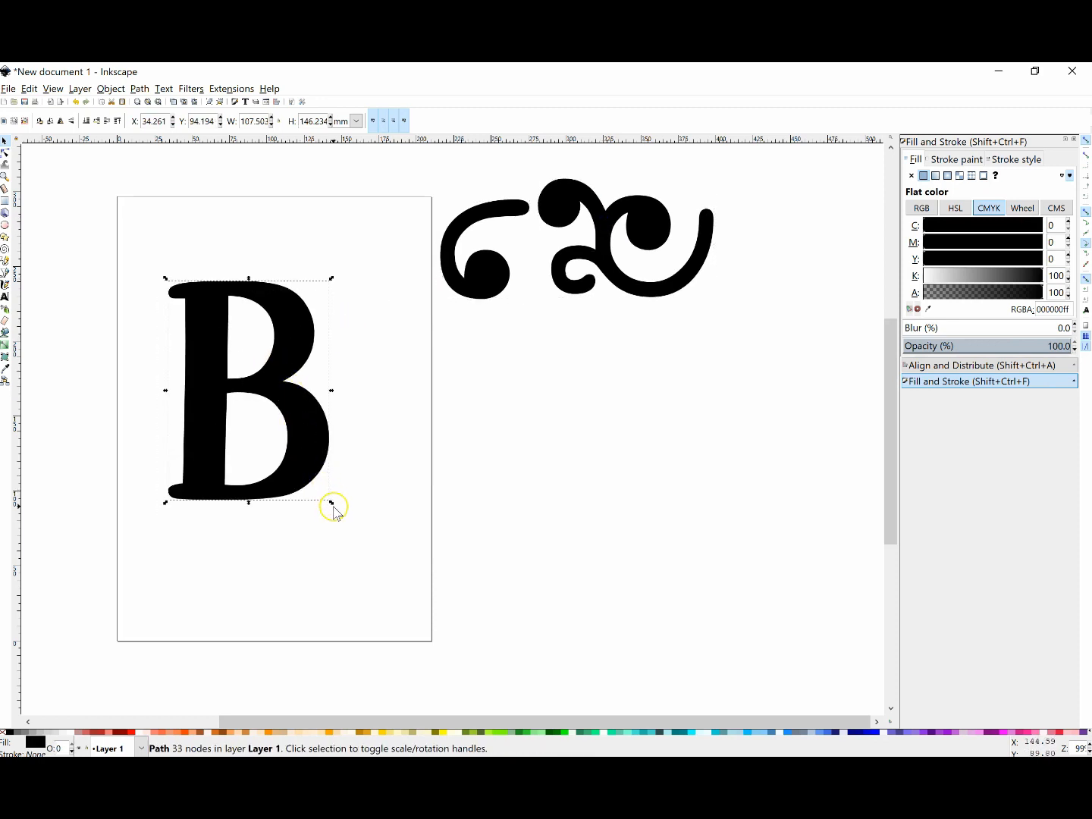
drag(334, 505, 410, 650)
drag(387, 560, 372, 533)
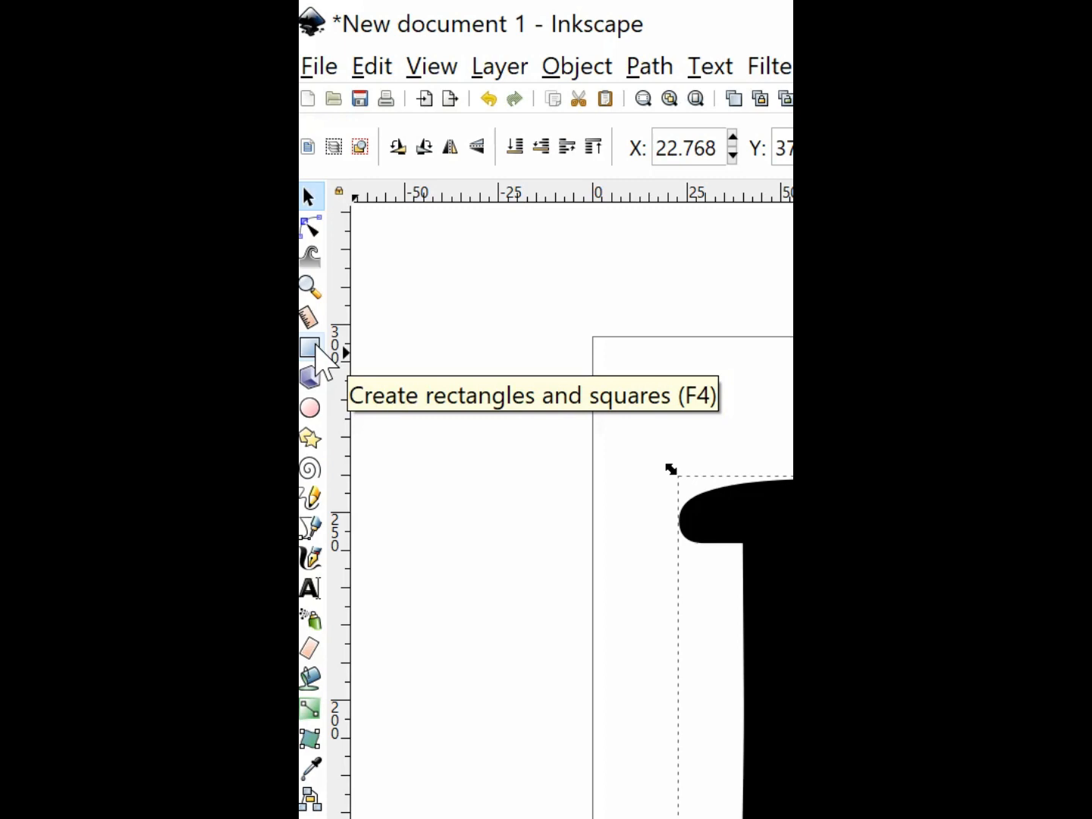
Draw a rectangle about 189 mm wide and 44 mm high across the middle of the B and fill it white
click(311, 349)
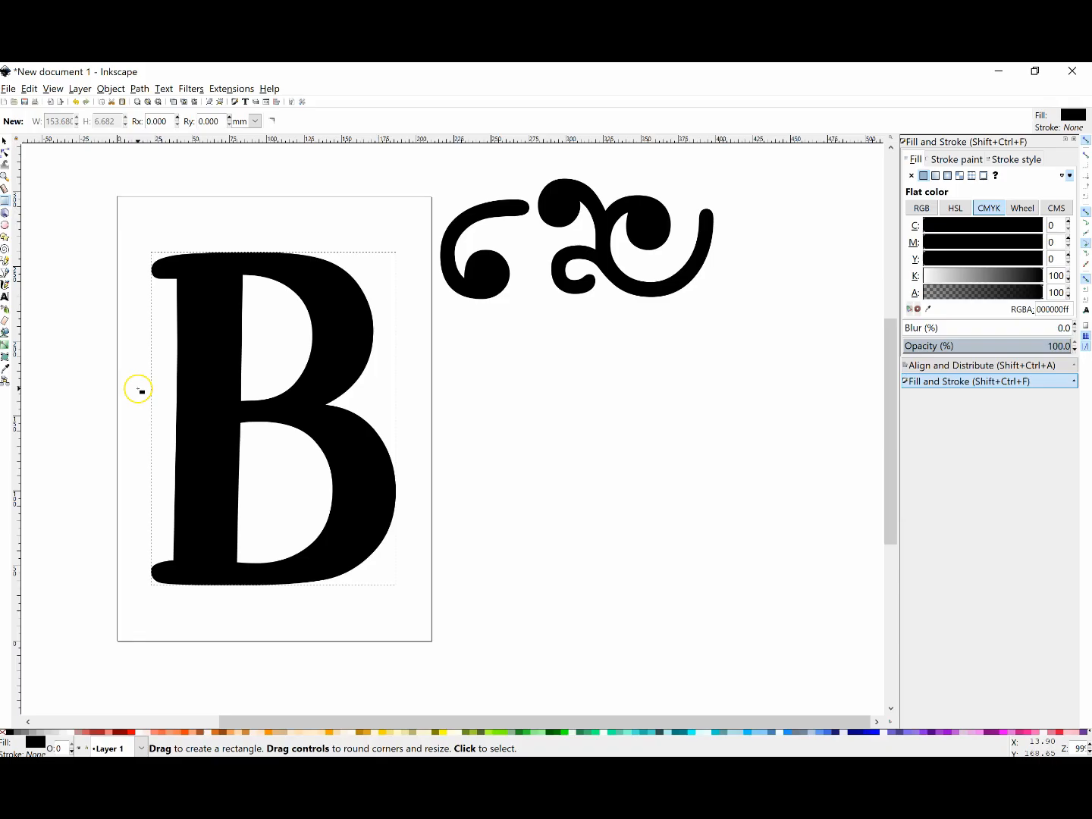
drag(645, 816, 1091, 818)
drag(440, 457, 421, 454)
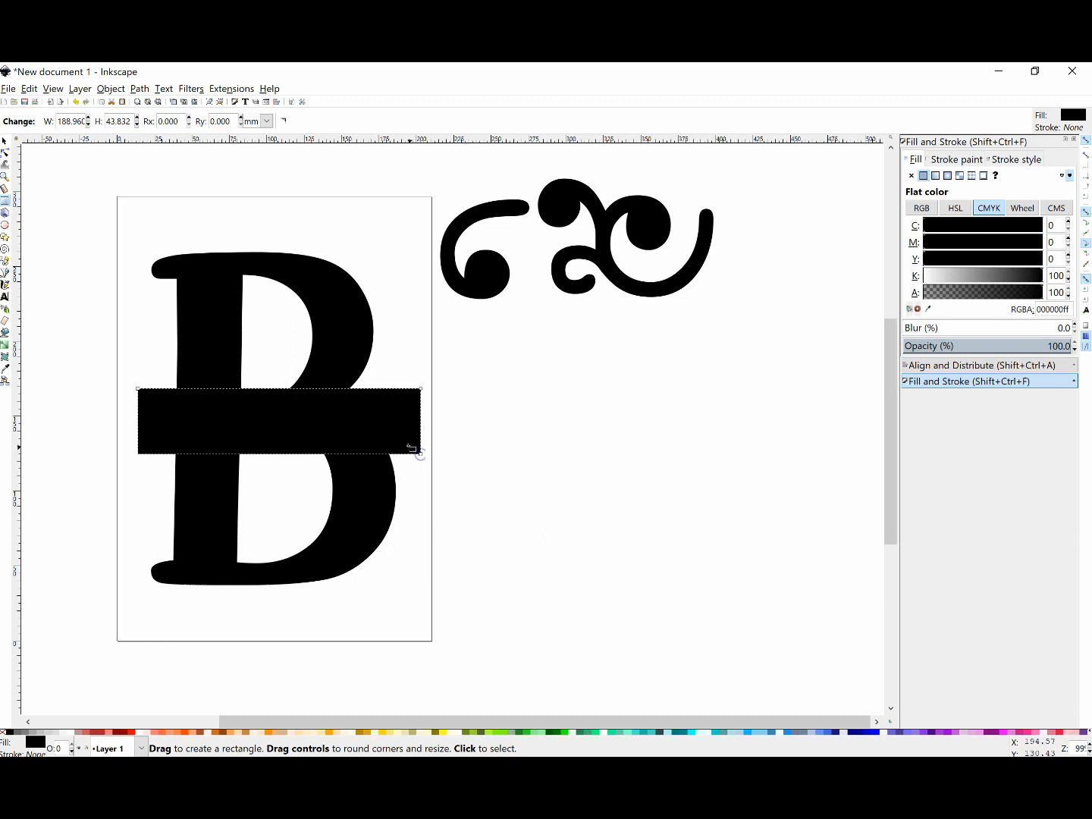
click(66, 732)
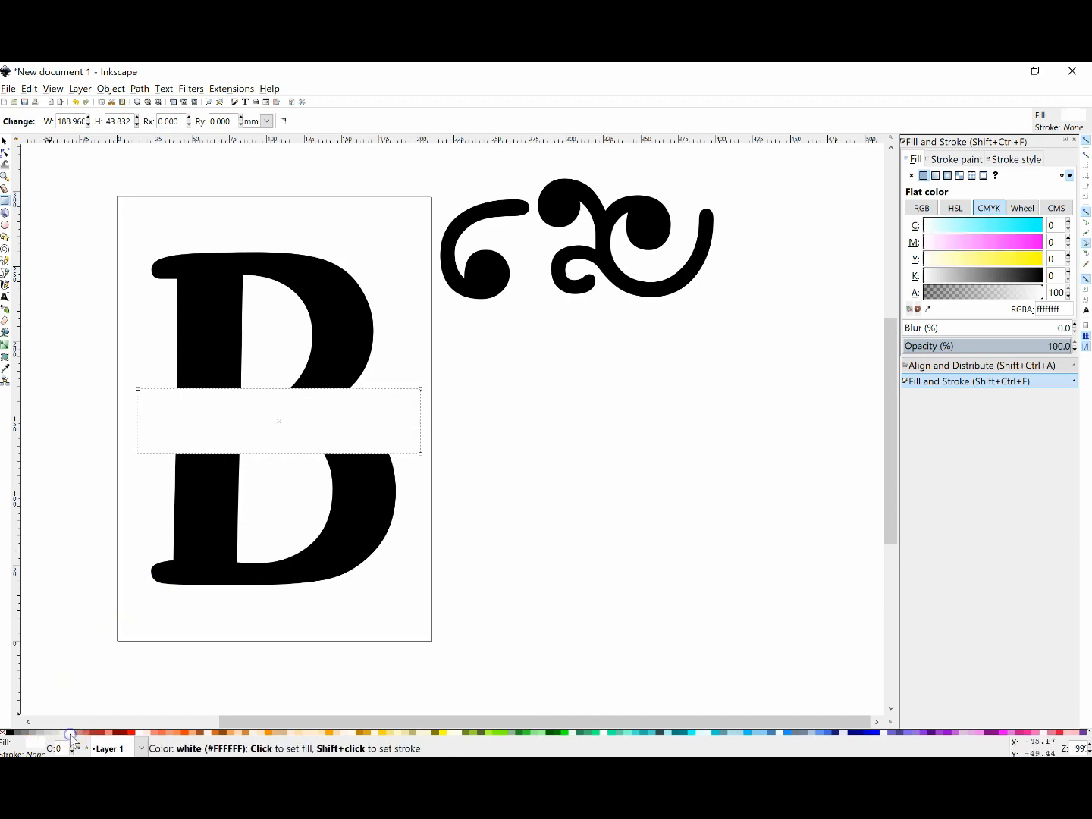
Reduce the white rectangle to about 39 mm high and position it at about X 12.3, Y 130.2 mm
click(4, 142)
key(Escape)
drag(273, 437, 265, 428)
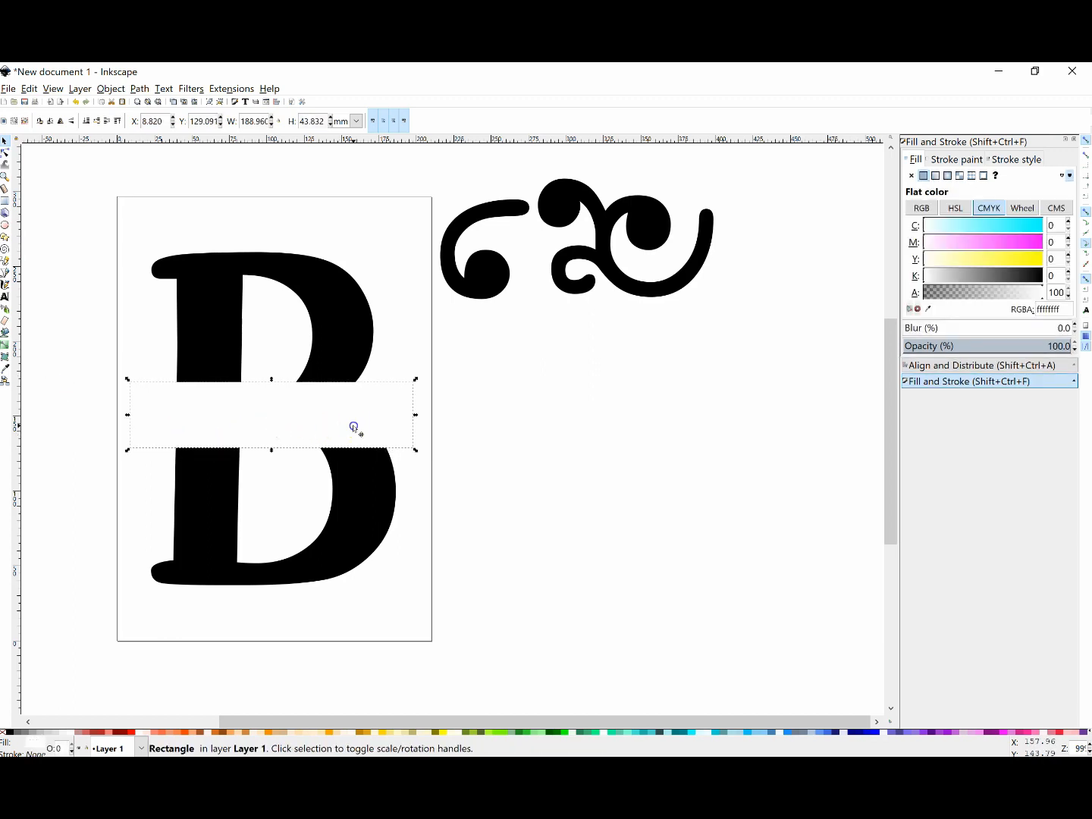
drag(273, 379, 313, 431)
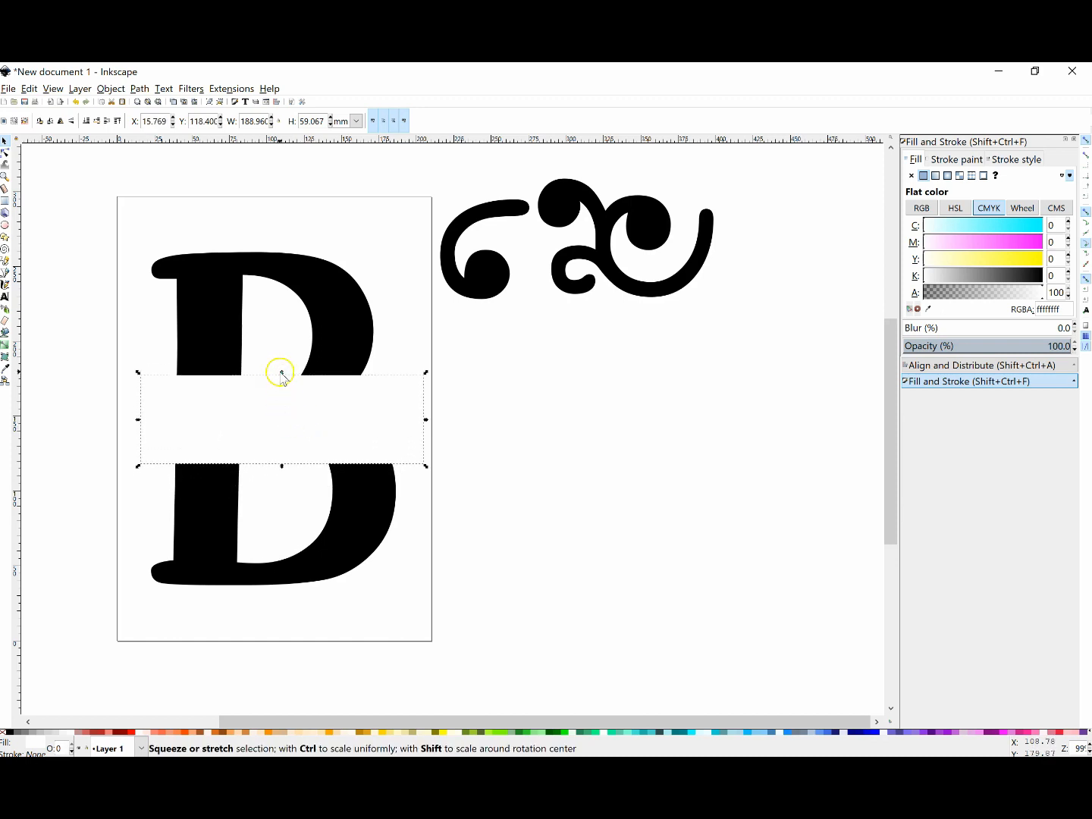
drag(281, 373, 312, 416)
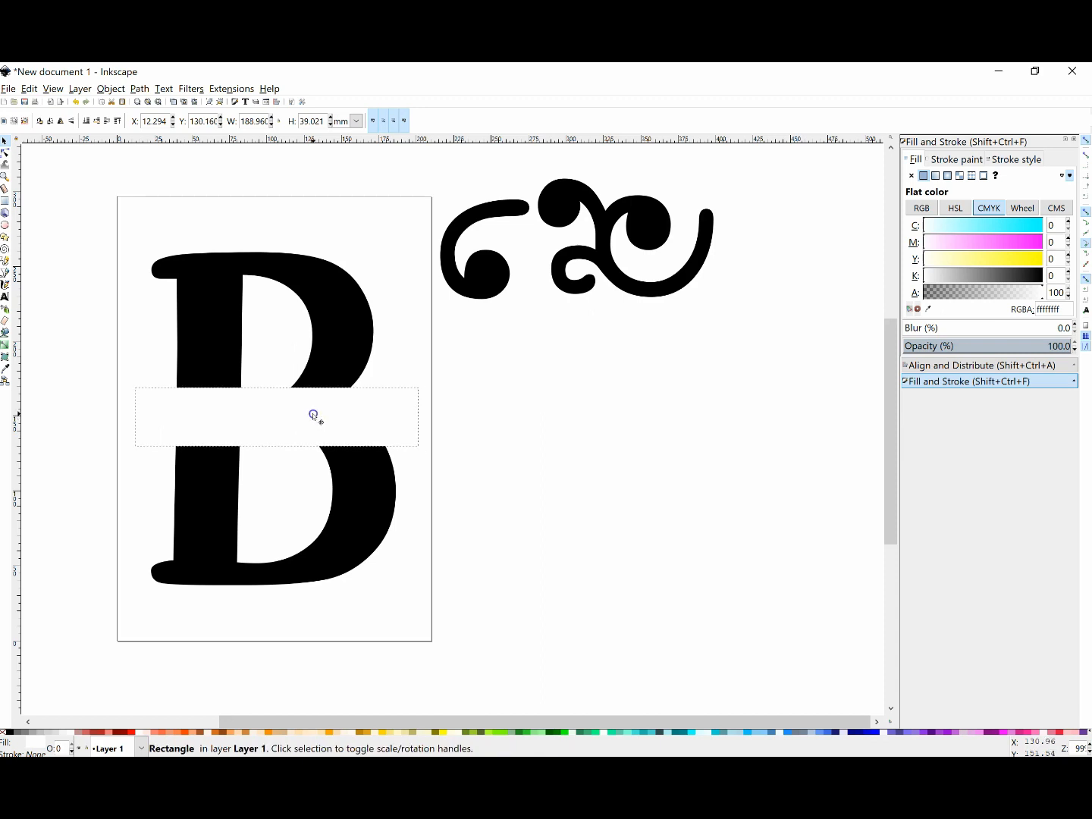
click(478, 402)
Subtract the white rectangle from the B with the Difference operation to split the letter
click(352, 424)
shift+click(347, 357)
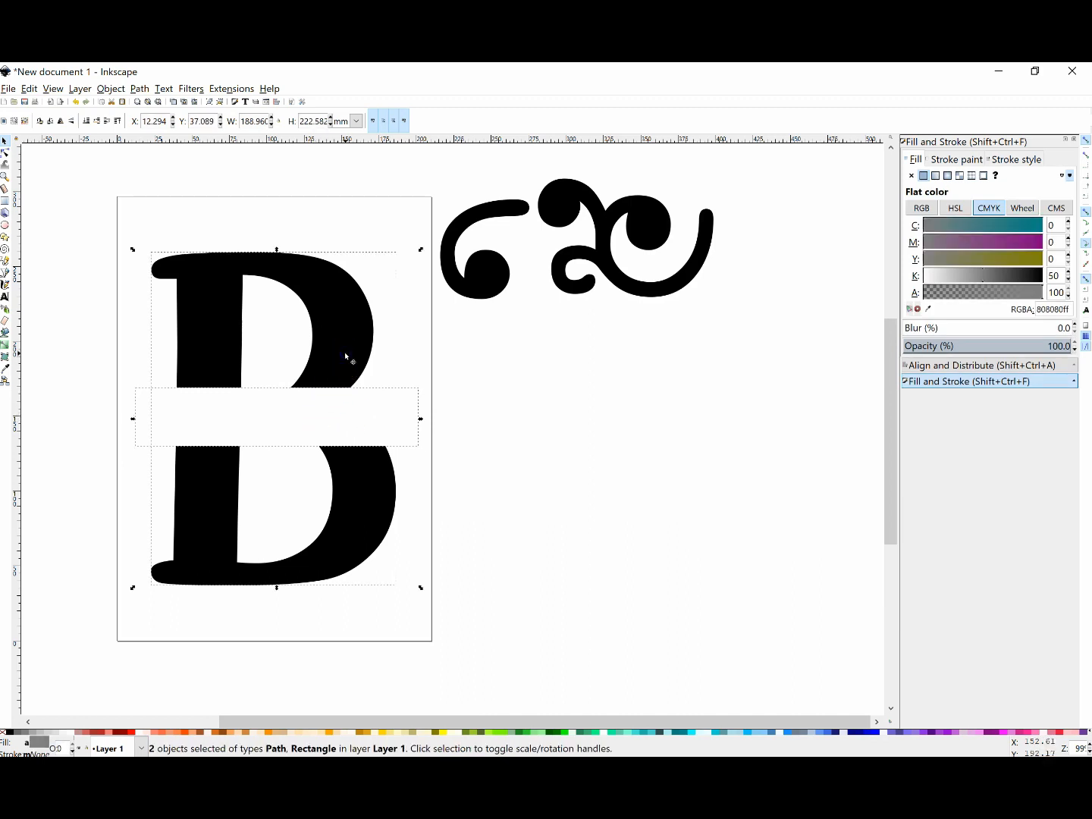
click(141, 90)
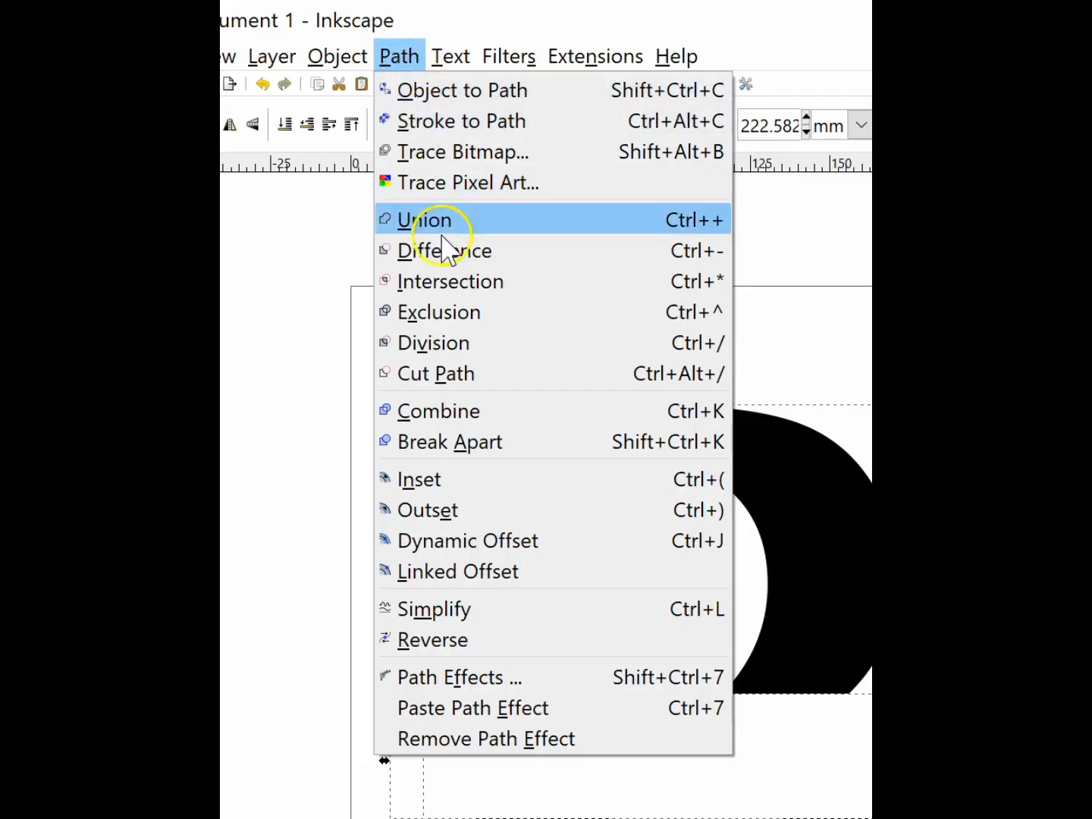
click(161, 183)
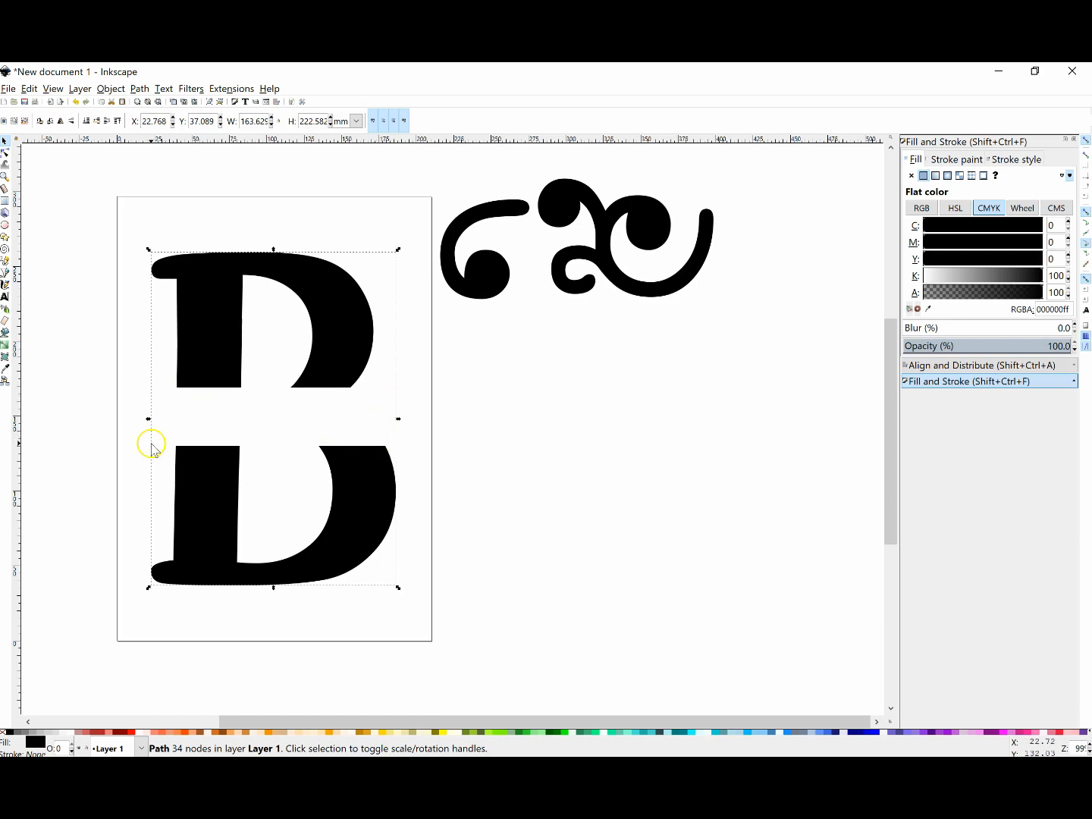
click(427, 406)
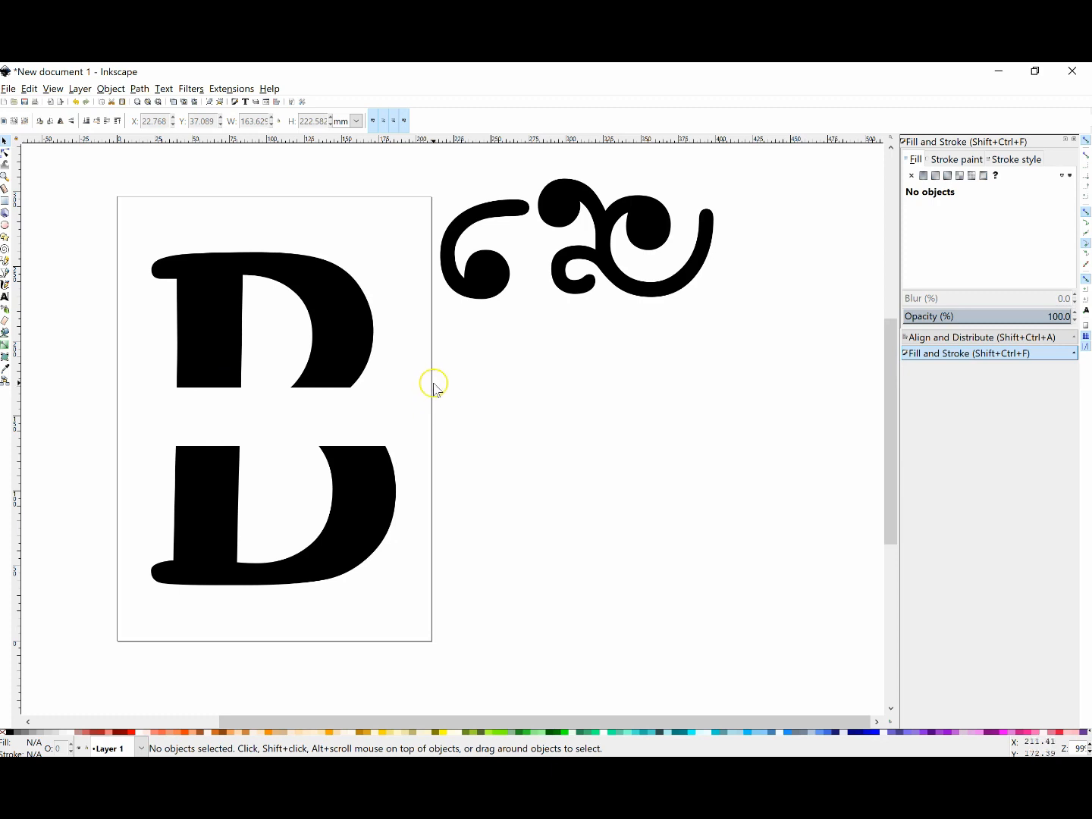
Attach the single-curl flourish under the B's upper-left serif, scaled to about 42.4 by 47.4 mm and rotated to fit
mouse_move(481, 279)
mouse_down()
mouse_move(353, 350)
mouse_move(154, 367)
mouse_up()
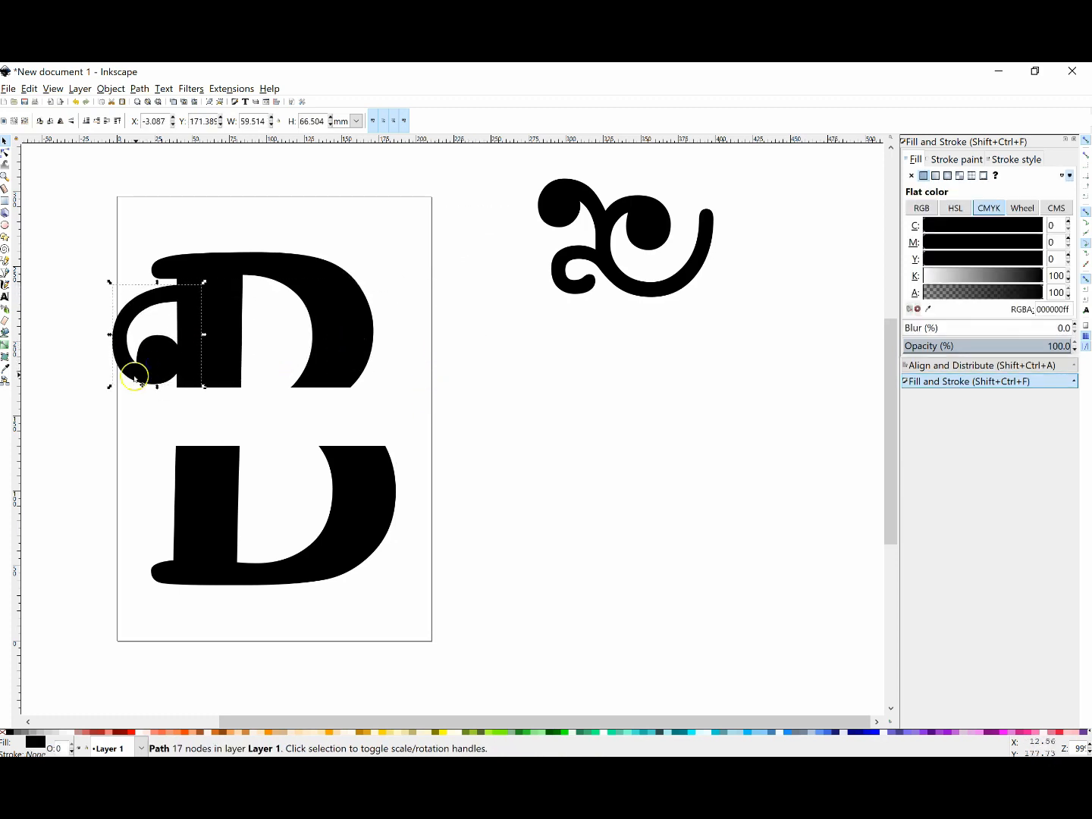
drag(108, 387, 167, 340)
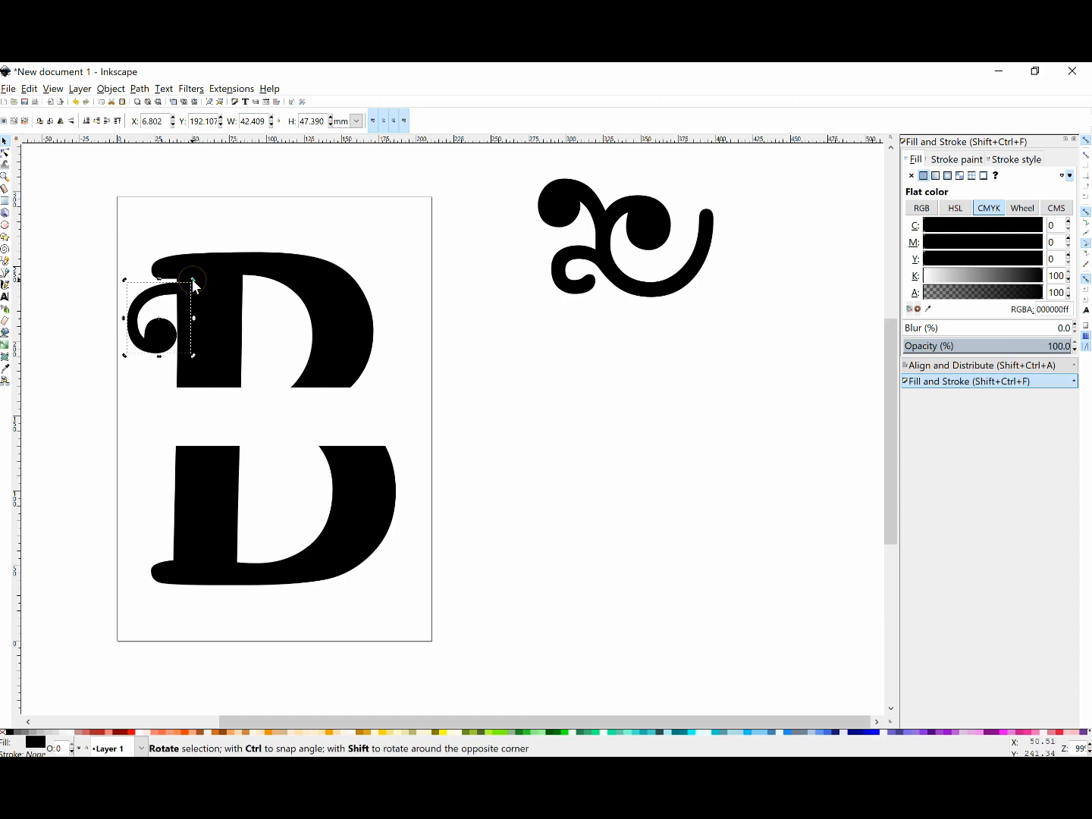
drag(195, 287, 153, 314)
Shrink the double-curl flourish to about 65.8 by 44.4 mm at the B's lower left and place a copy at its lower right
drag(593, 228, 133, 490)
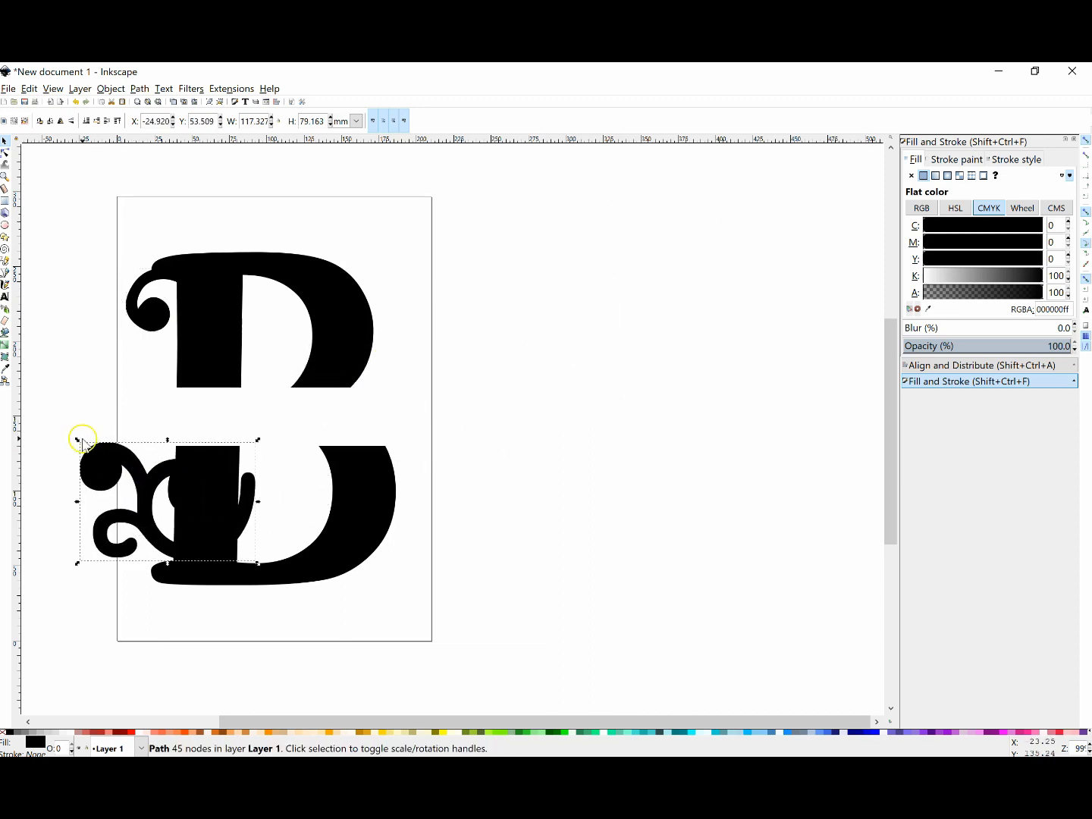
drag(77, 440, 110, 522)
key(ctrl+c)
key(ctrl+v)
drag(100, 503, 403, 521)
Flip the lower-right flourish copy horizontally and rotate it to fit the B's curved edge
key(h)
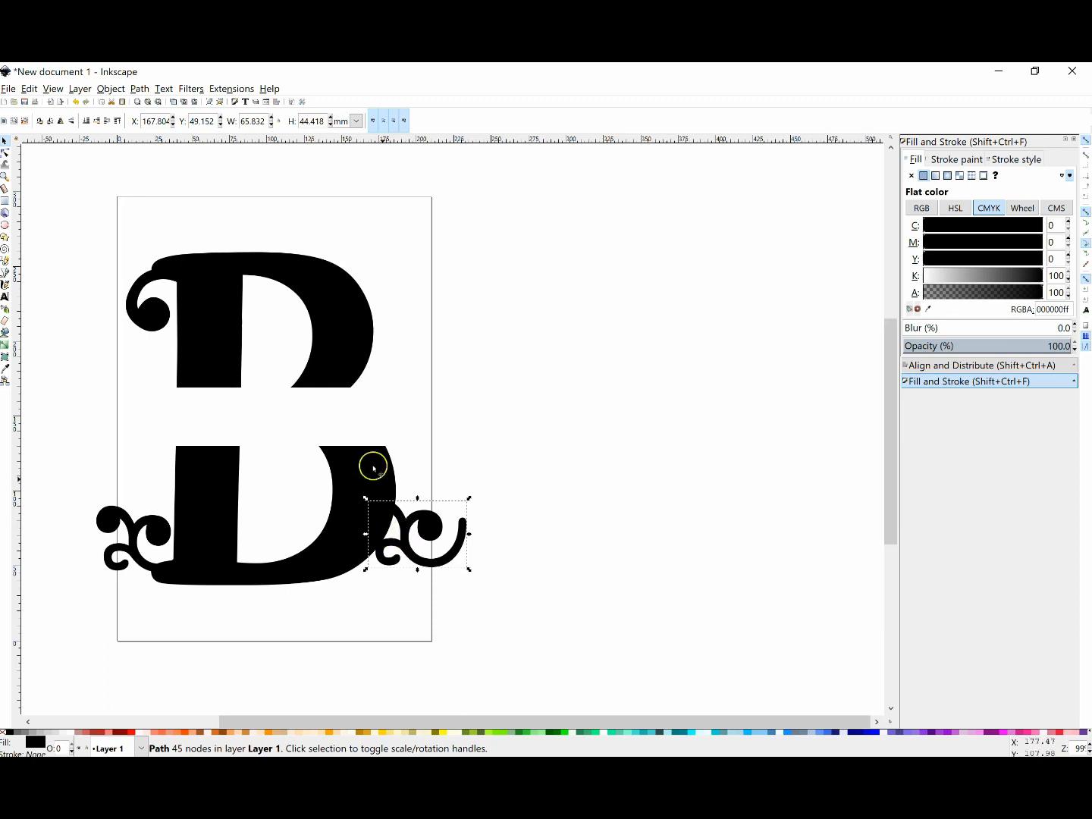
click(110, 90)
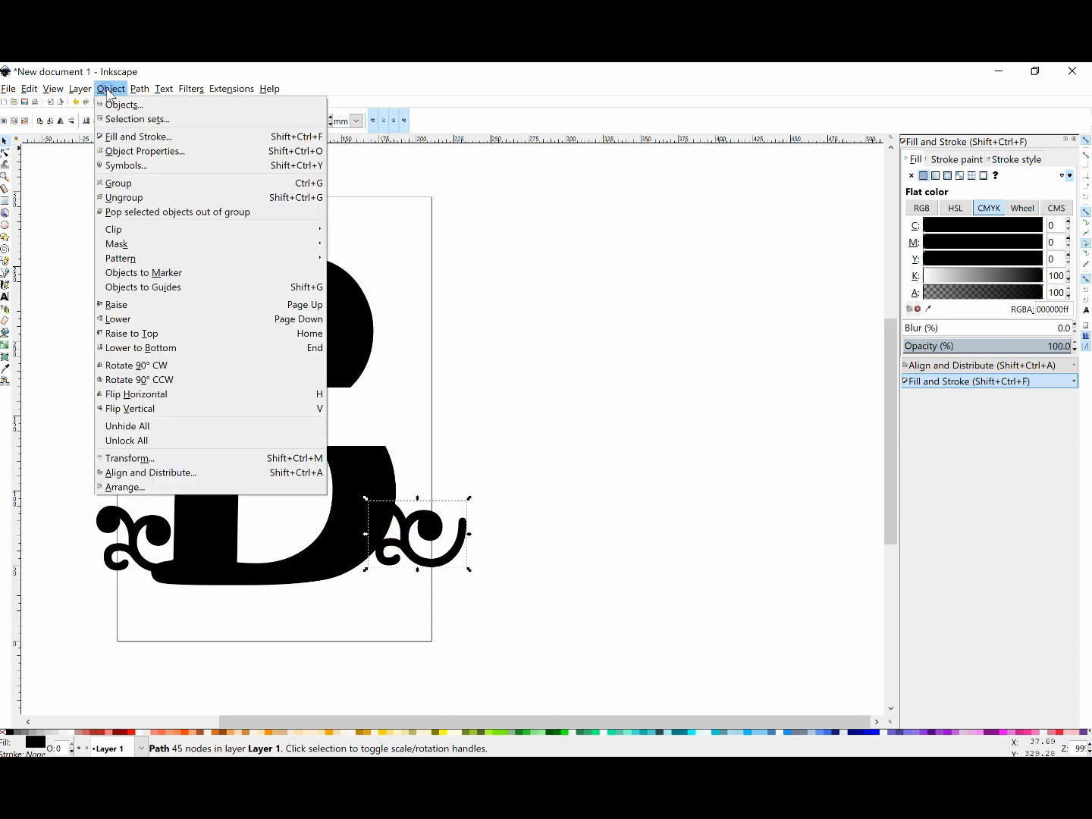
click(151, 397)
mouse_move(427, 536)
mouse_down()
mouse_move(413, 554)
mouse_move(413, 543)
mouse_move(455, 542)
mouse_move(460, 558)
mouse_move(426, 546)
mouse_up()
Duplicate the upper-left curl and place a reduced copy on the lower half's left side, above the double-curl flourish
click(156, 317)
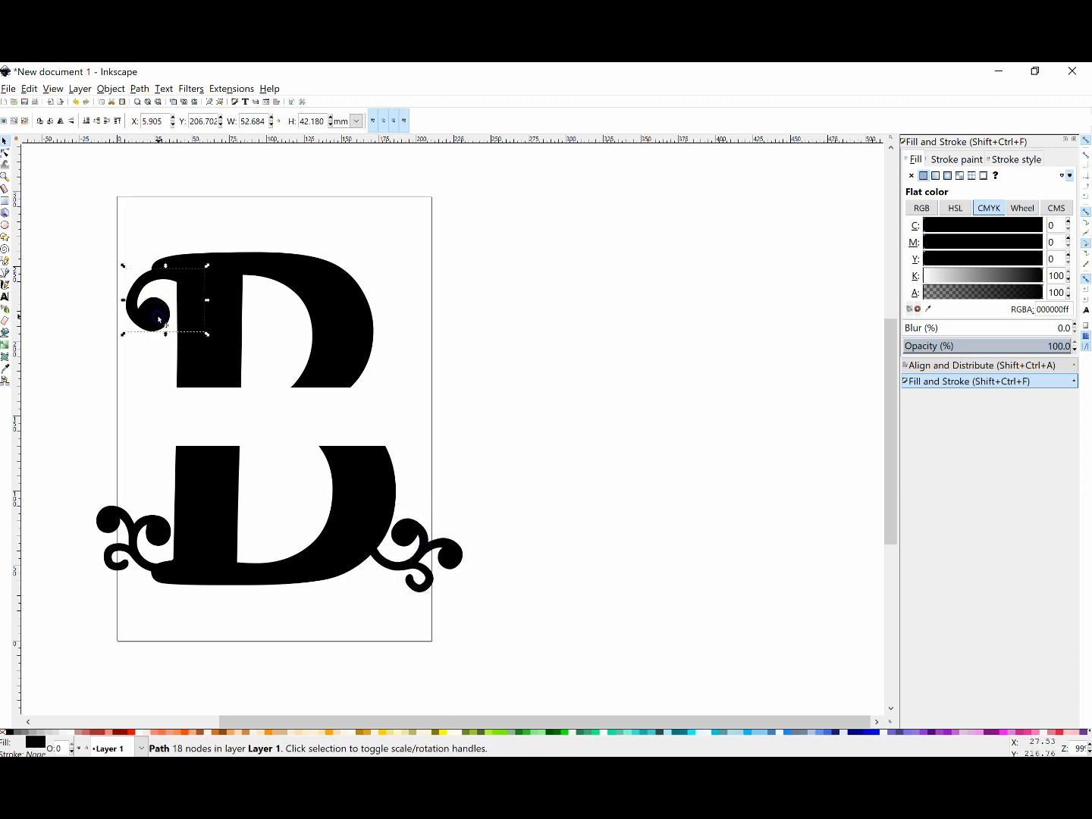
key(ctrl+d)
drag(160, 319, 159, 501)
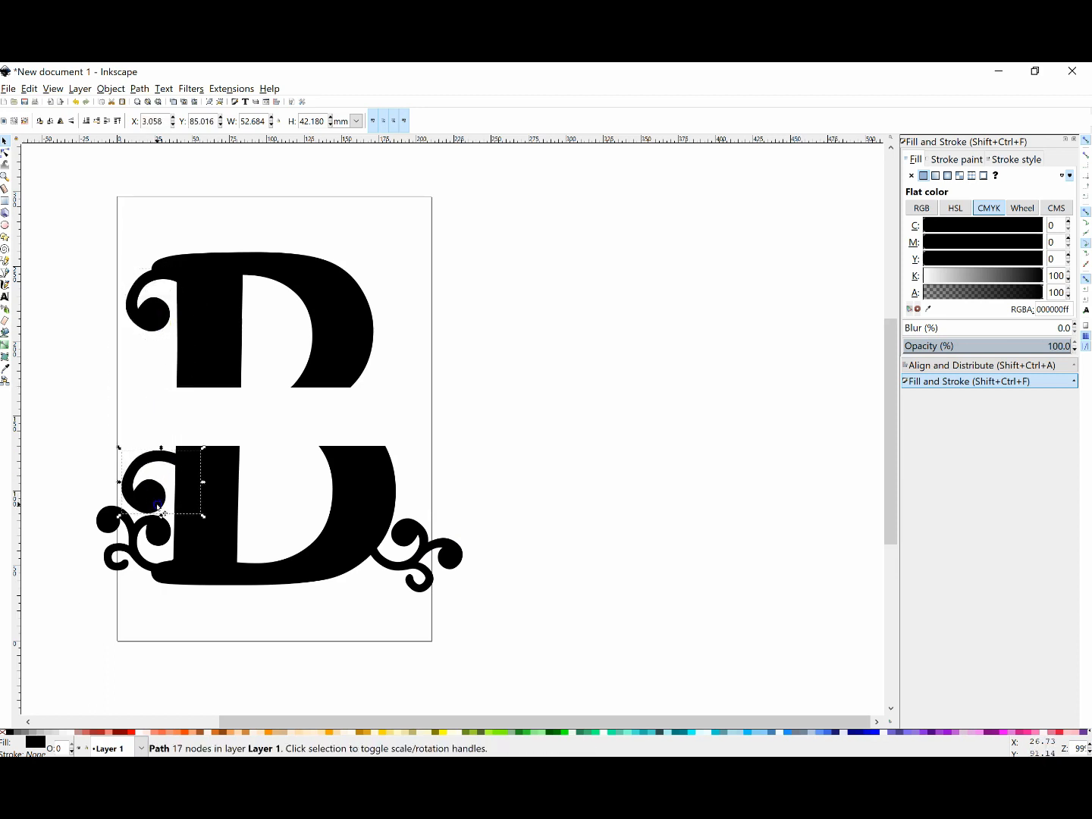
drag(120, 448, 153, 494)
Duplicate the lower-right double-curl flourish and fit a smaller, rotated copy on the B's upper right curve
click(408, 536)
key(ctrl+d)
drag(408, 536, 388, 292)
click(388, 293)
drag(442, 262, 389, 241)
drag(428, 281, 424, 244)
Copy the upper-left curl to the right of the B's upper half and flip the copy horizontally
drag(155, 315, 396, 334)
key(ctrl+d)
click(111, 89)
click(174, 386)
Duplicate the right-hand curl, flip the copy vertically, and fit it on the upper half's right edge just above the split
key(ctrl+d)
drag(396, 334, 395, 376)
mouse_move(411, 390)
mouse_down()
mouse_move(448, 420)
mouse_move(410, 403)
mouse_up()
click(111, 89)
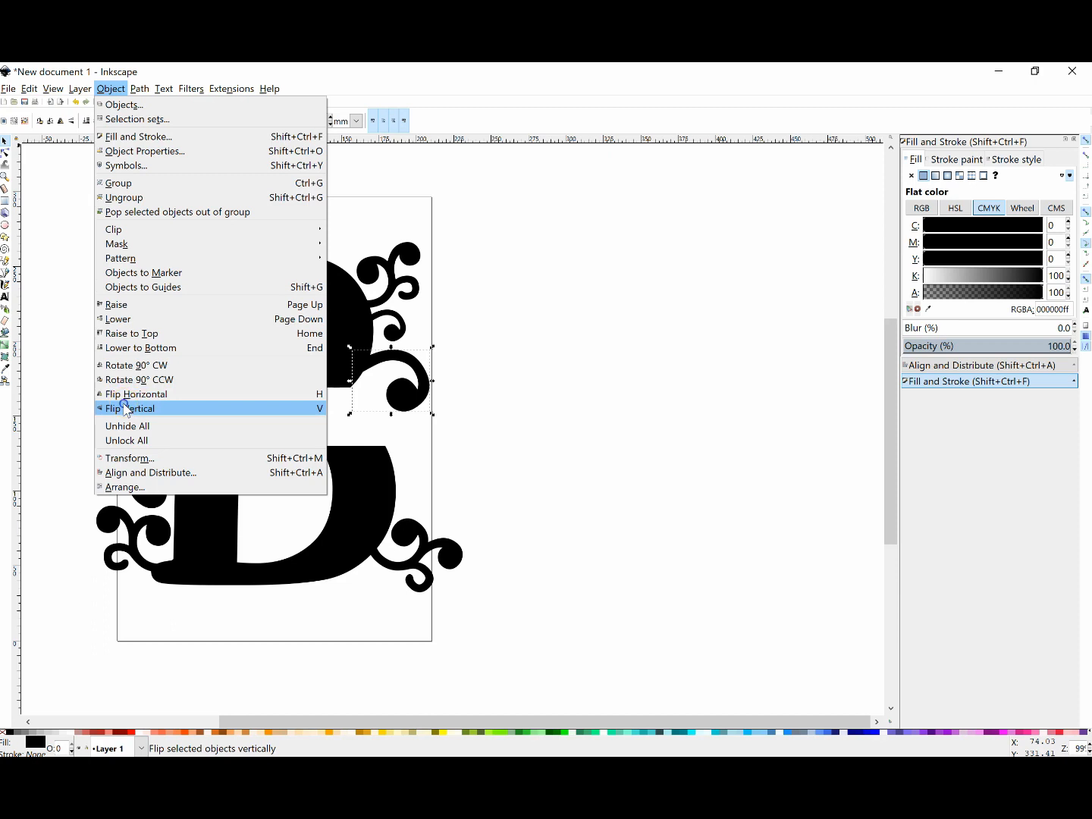
click(124, 409)
mouse_move(410, 371)
mouse_down()
mouse_move(411, 355)
mouse_move(434, 341)
mouse_move(430, 380)
mouse_up()
mouse_move(426, 372)
mouse_down()
mouse_move(424, 406)
mouse_move(415, 359)
mouse_up()
Place a reduced copy of the lower-left double-curl flourish under the upper-left curl, and copy the vertically flipped curl to the lower half's right side
click(150, 525)
drag(149, 525, 166, 343)
click(385, 377)
key(ctrl+c)
key(ctrl+v)
drag(434, 487, 430, 492)
drag(441, 516, 431, 487)
Add a copy of the small right-hand curl, about 21 by 17 mm, at the lower half's upper right corner
click(400, 323)
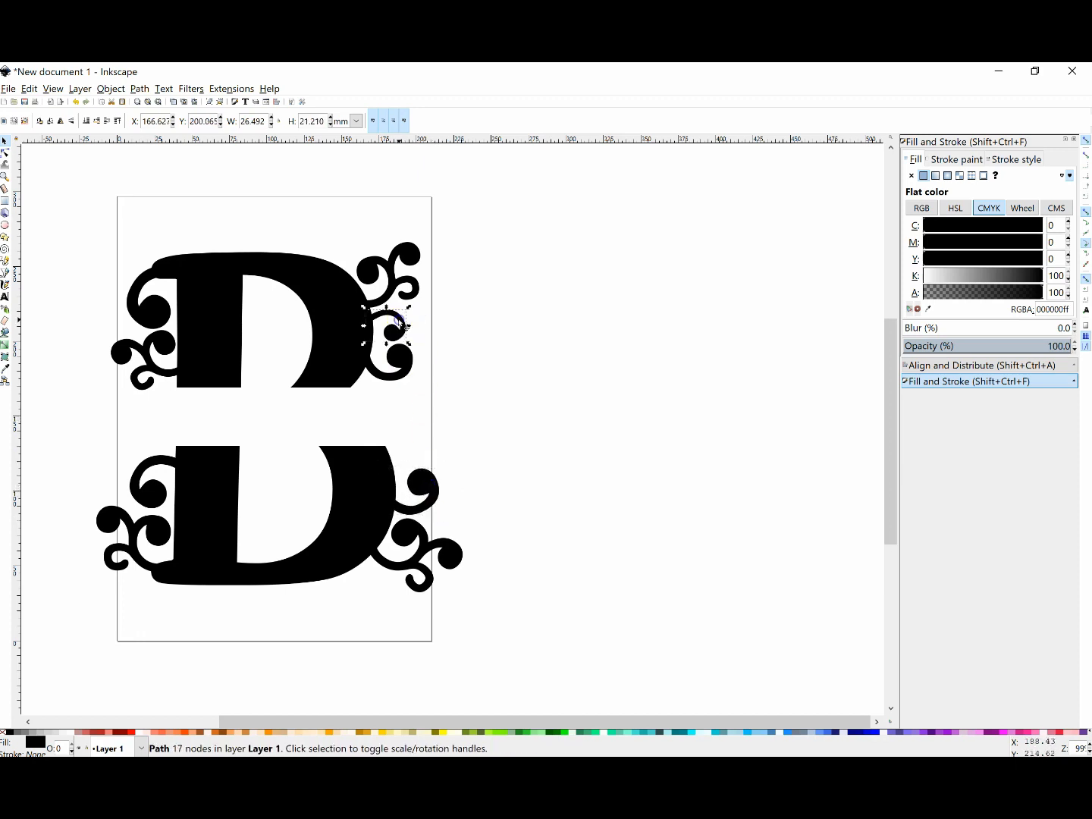
mouse_move(410, 338)
mouse_down()
mouse_move(422, 390)
mouse_move(408, 472)
mouse_move(416, 454)
mouse_move(405, 470)
mouse_move(401, 437)
mouse_move(406, 465)
mouse_up()
click(407, 467)
click(466, 438)
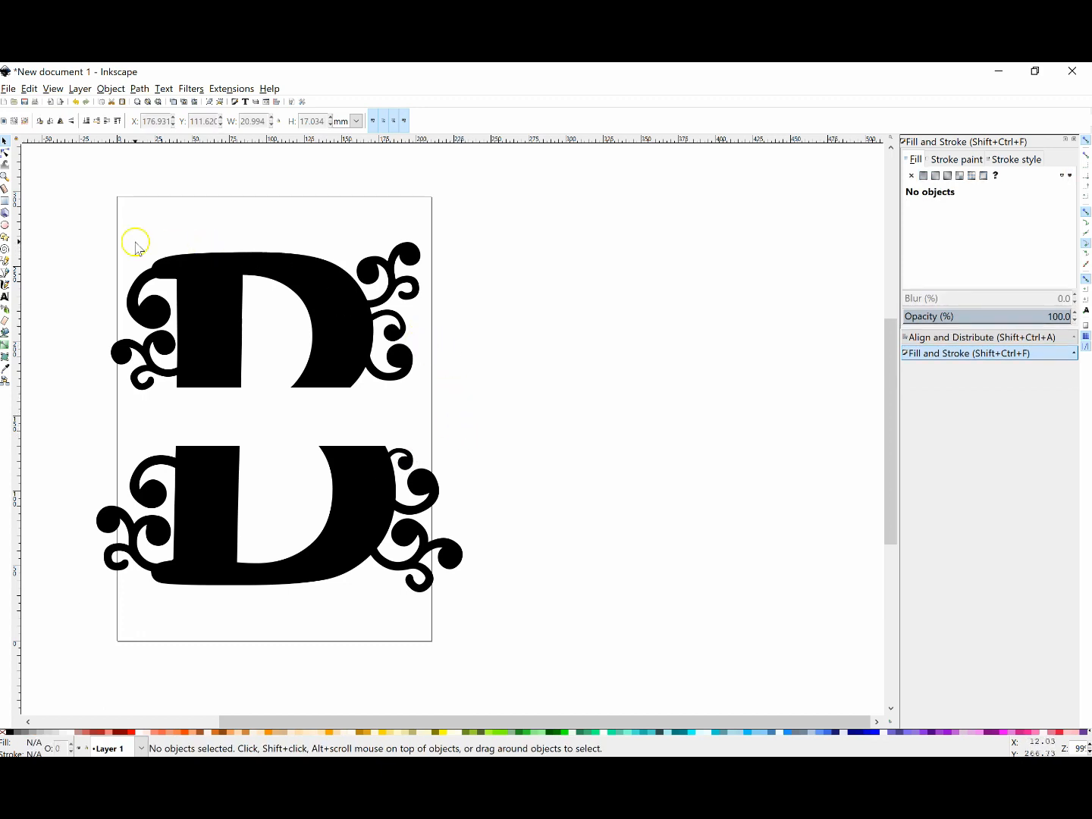
Rotate and shift the upper-left curl further into the B, to about X 12.5, Y 208.7 mm
click(144, 276)
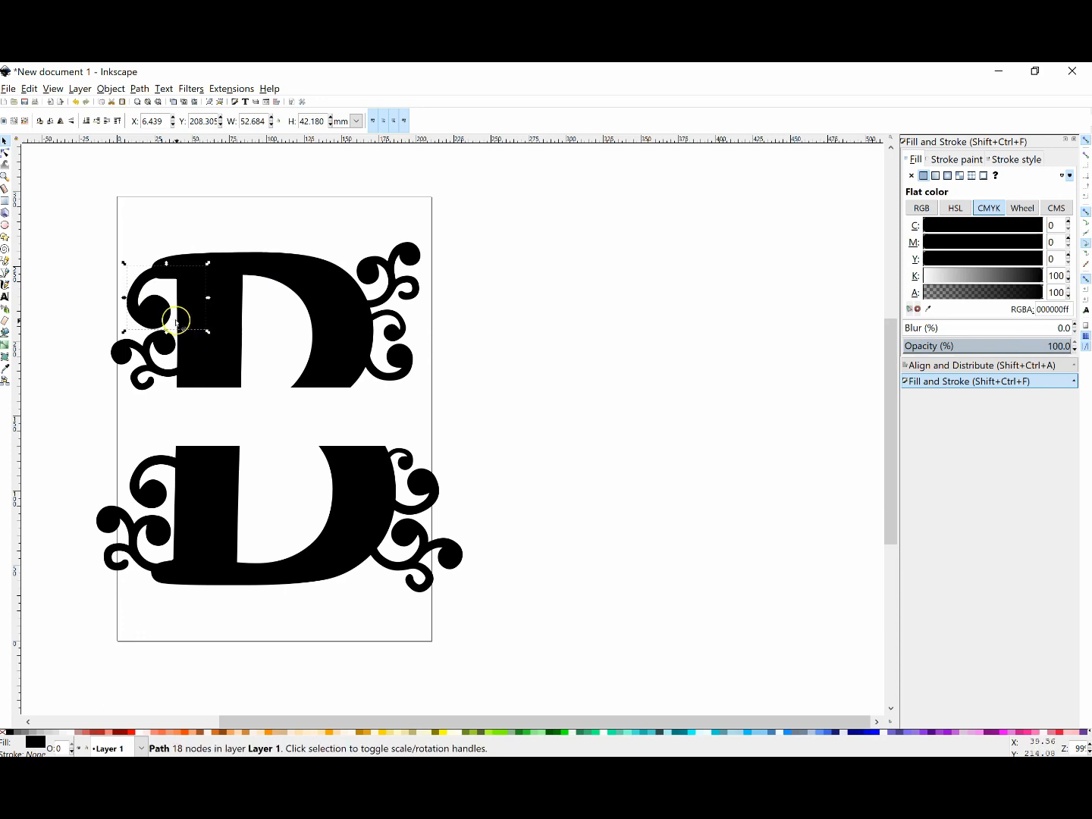
click(174, 212)
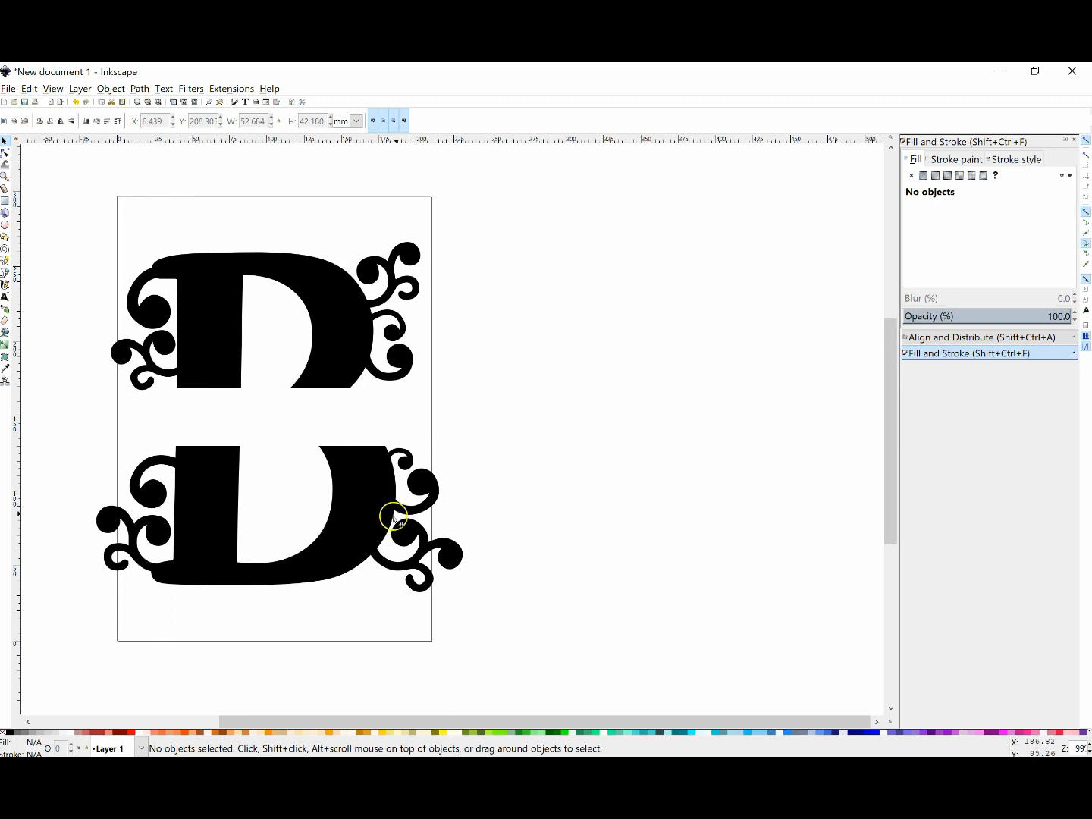
click(157, 322)
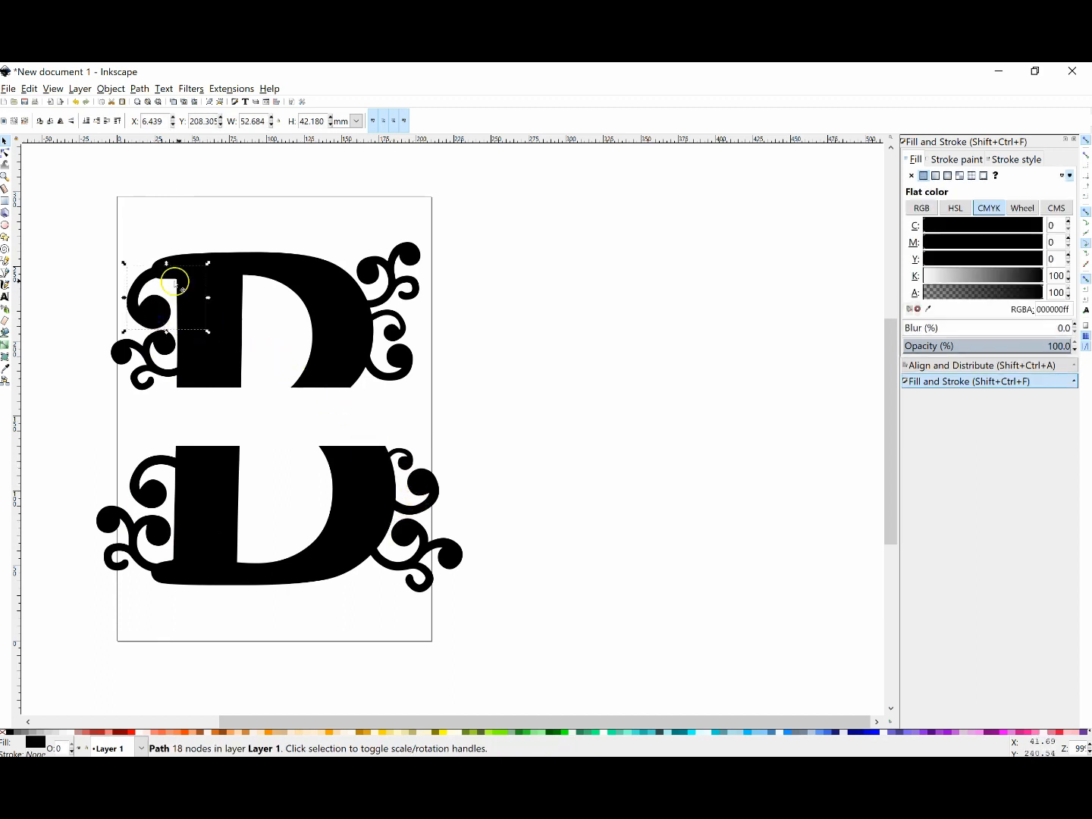
click(209, 249)
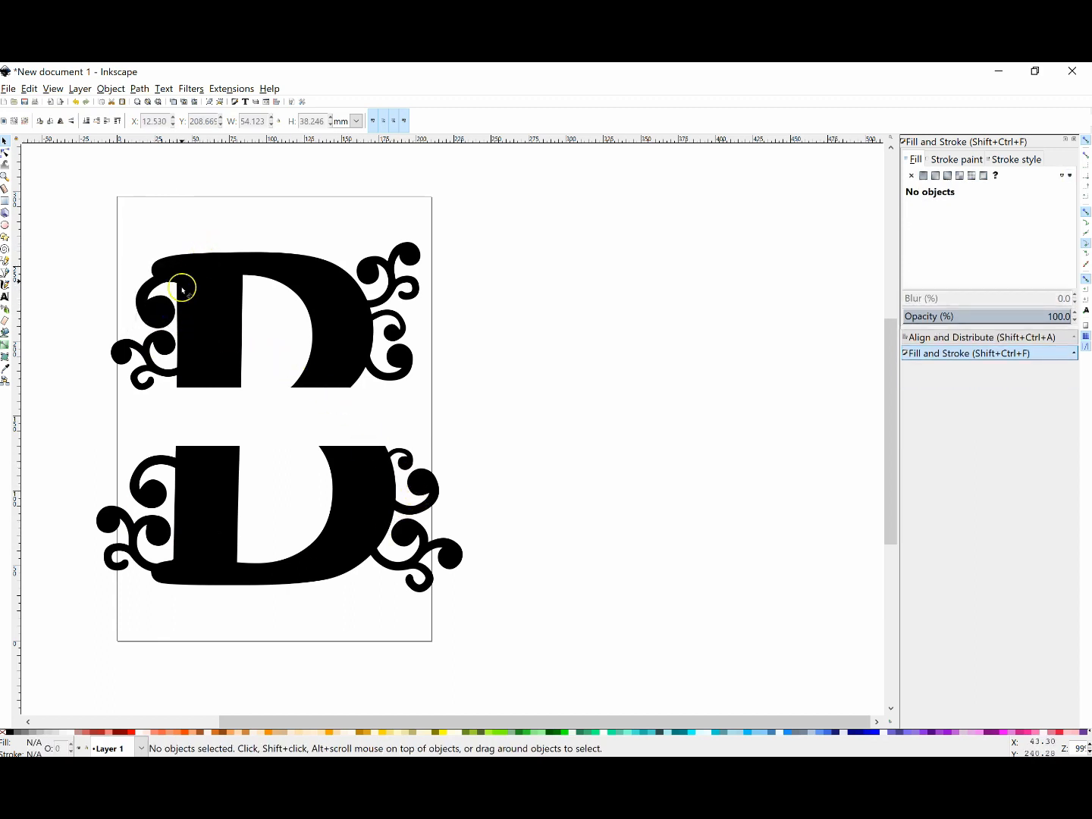
Inspect how the flourishes overlap the B using Outline display mode, and return to Normal display mode
click(165, 311)
click(161, 347)
click(148, 496)
click(149, 539)
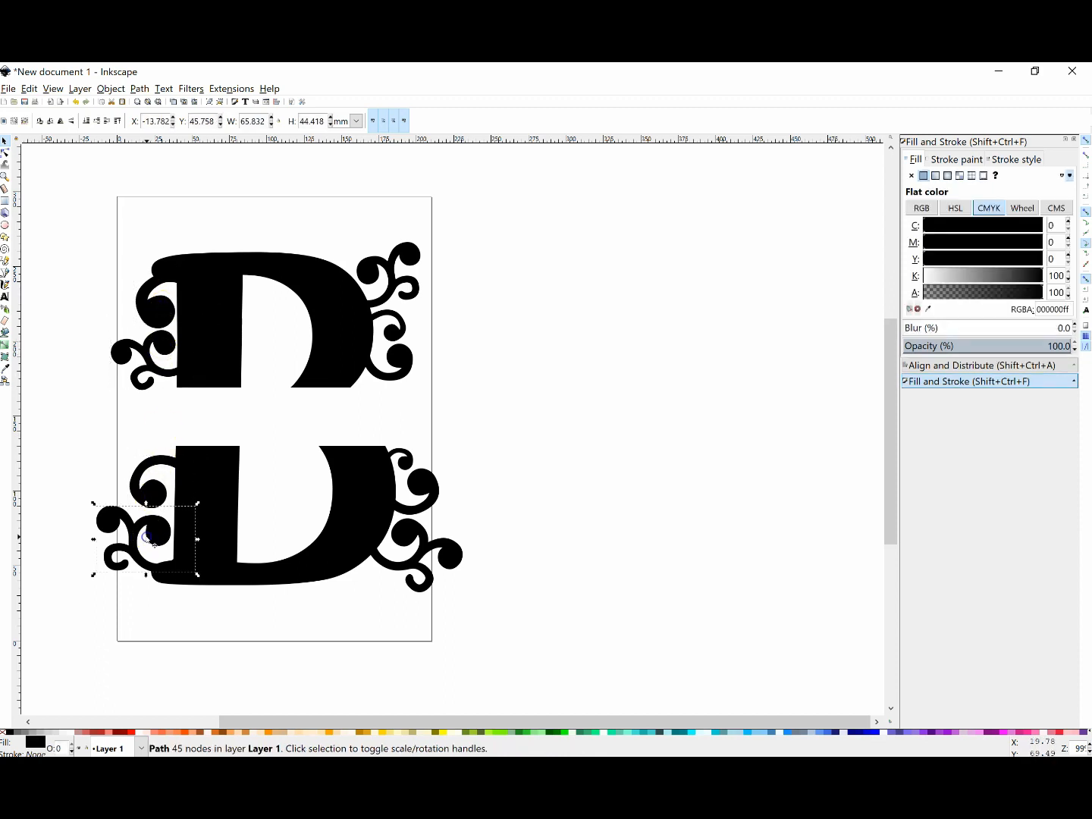
click(53, 88)
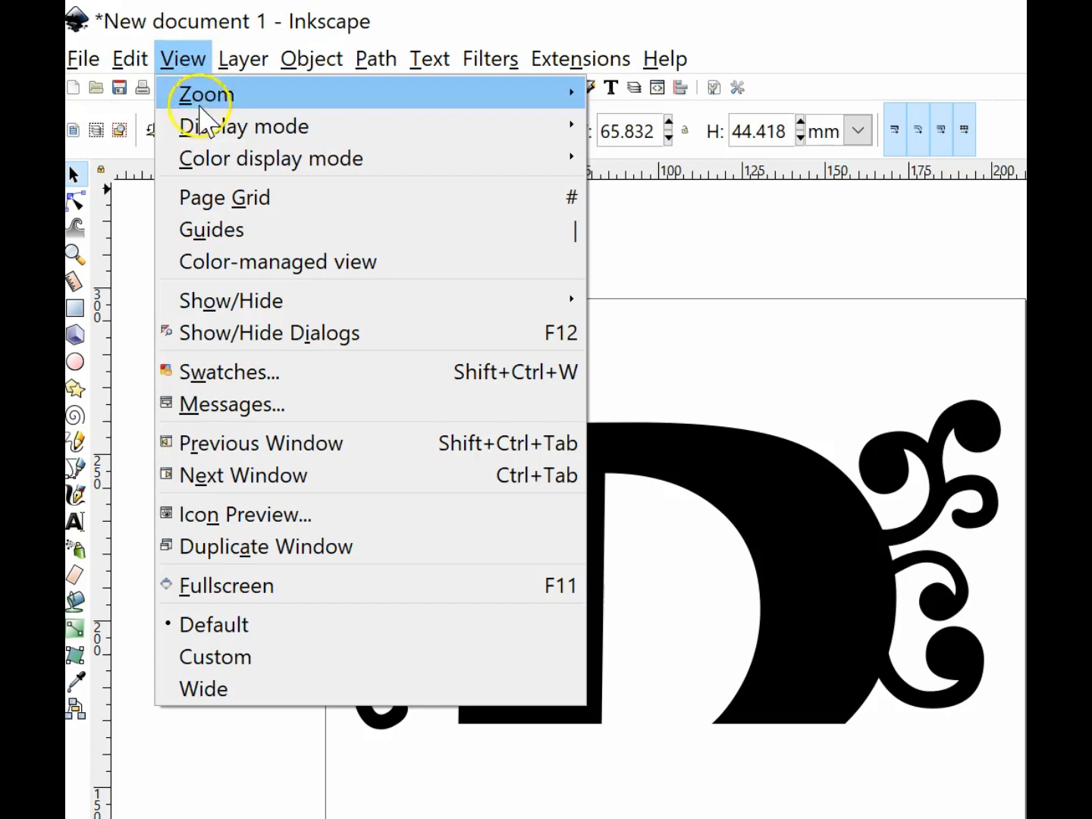
mouse_move(64, 119)
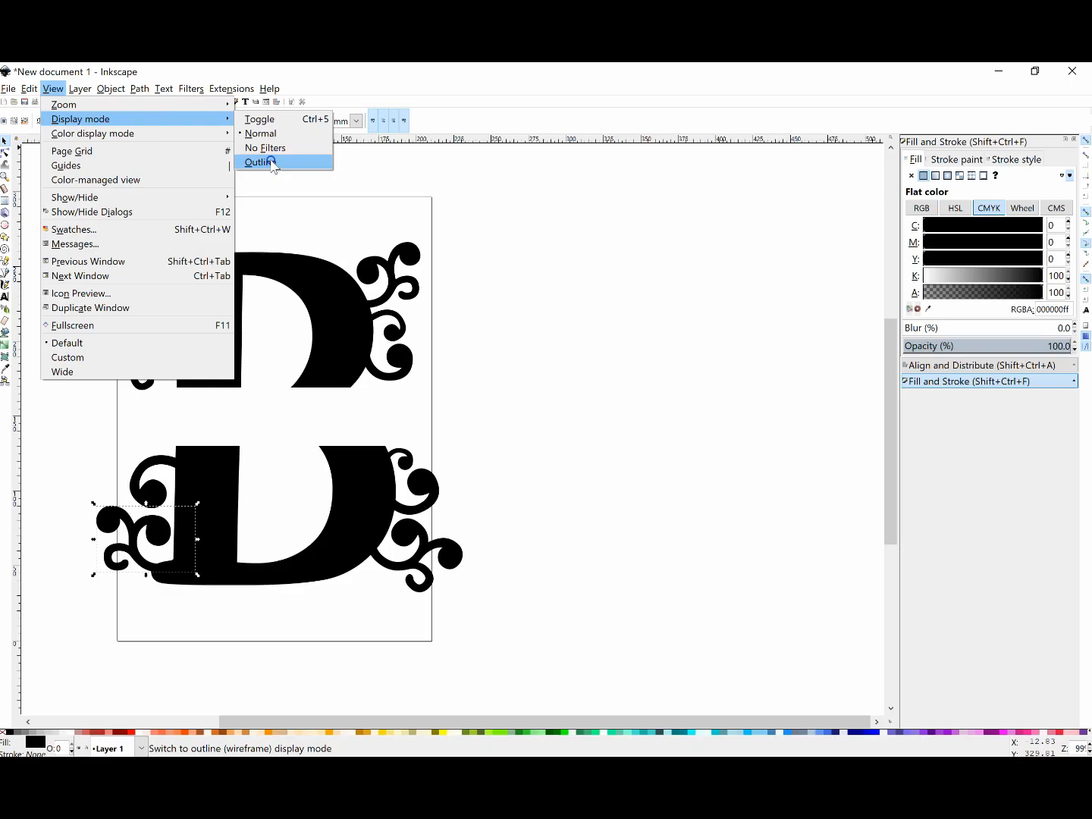
click(645, 223)
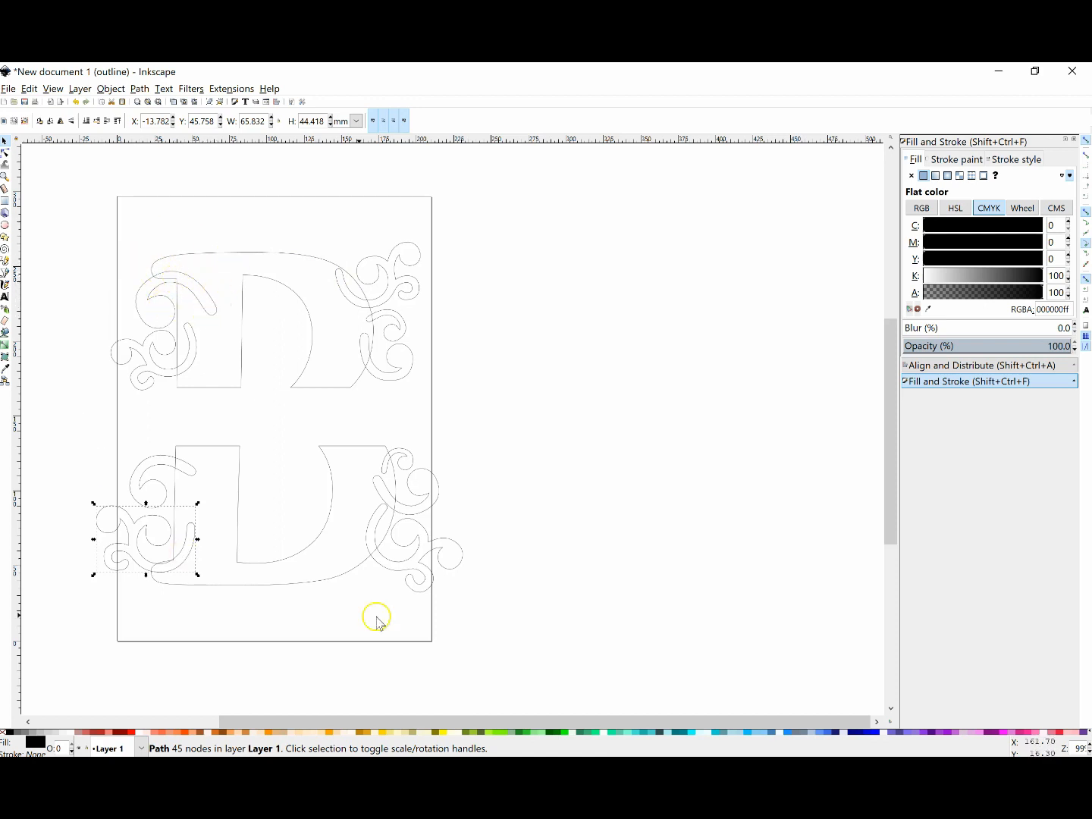
click(55, 92)
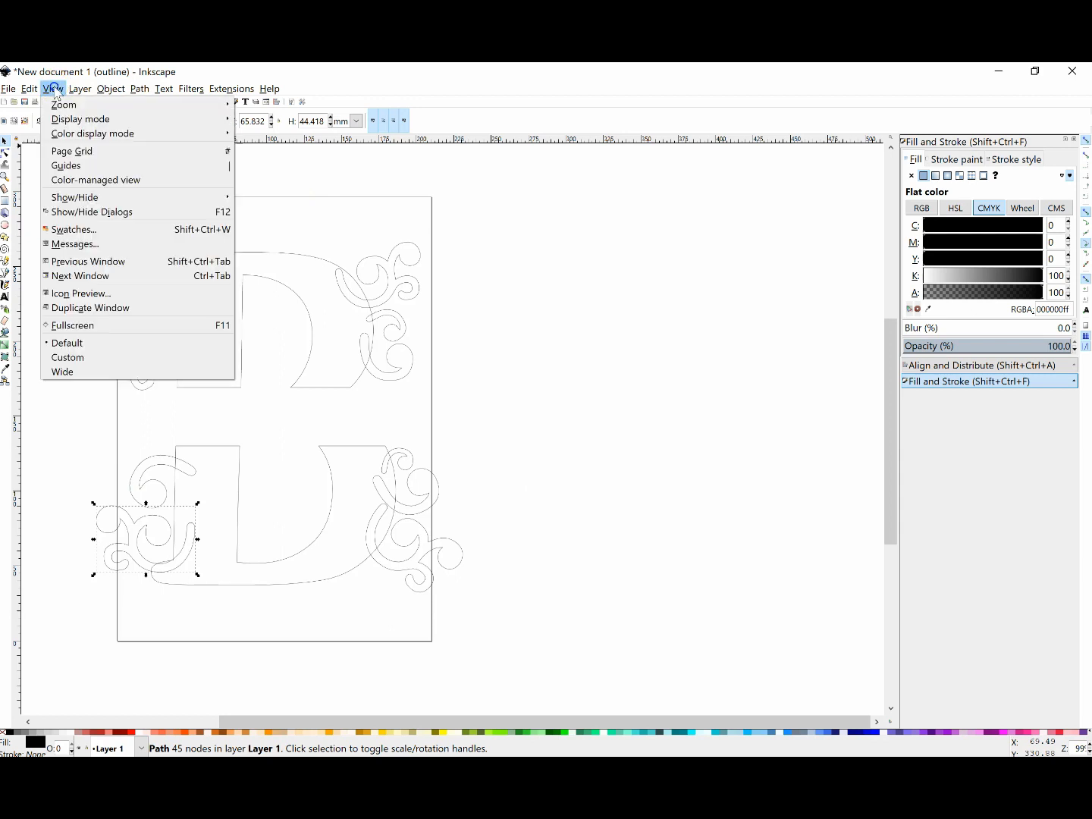
mouse_move(72, 121)
click(258, 133)
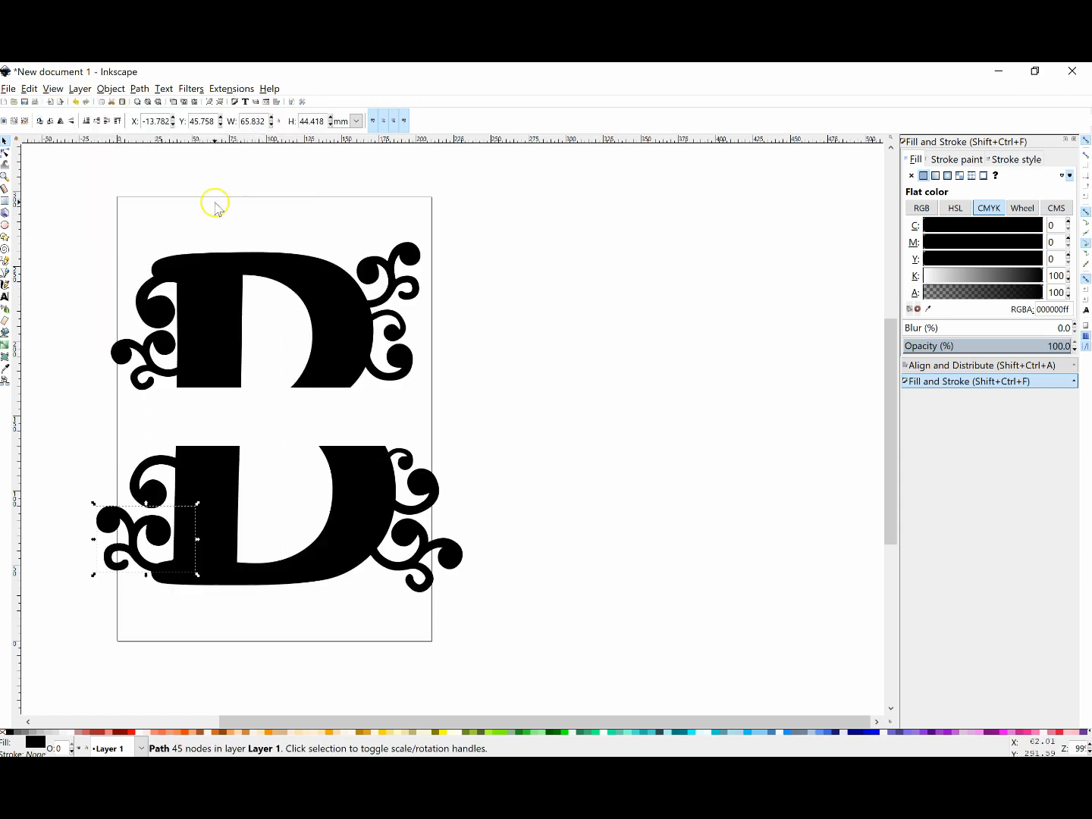
Union the split B with all flourishes enclosed by a selection across the page, and switch to Outline display mode
drag(117, 206, 539, 652)
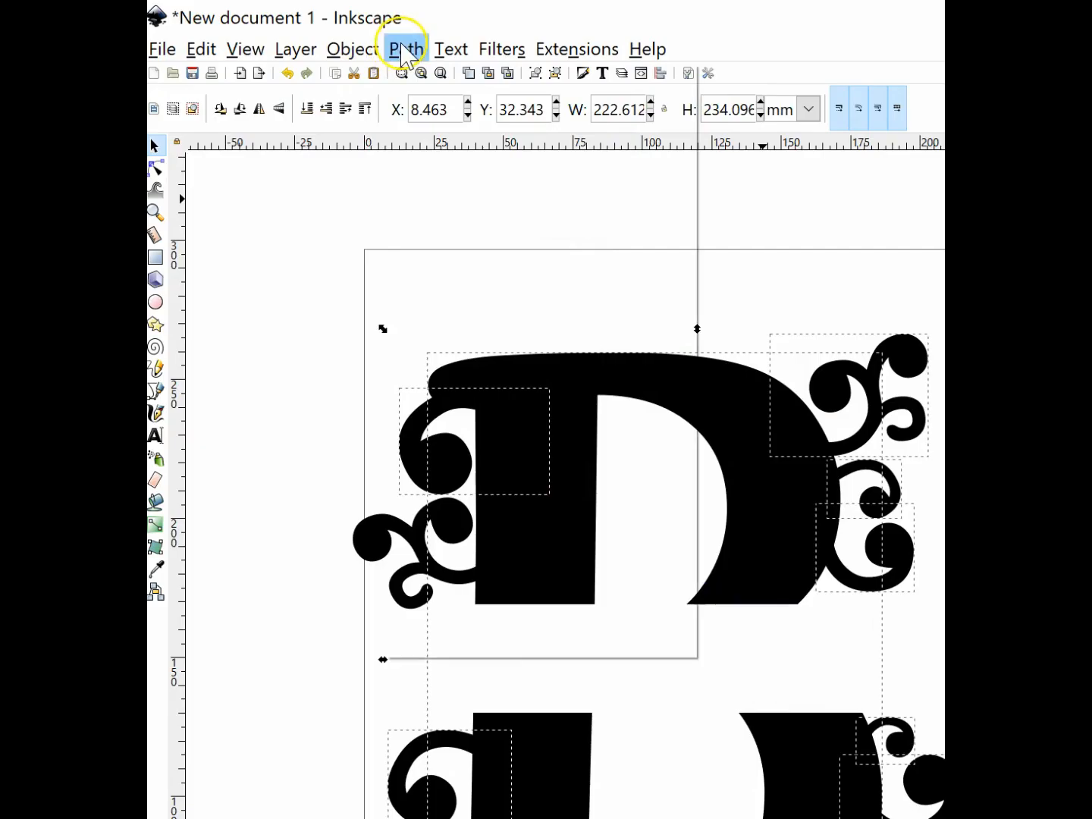
click(139, 89)
click(446, 192)
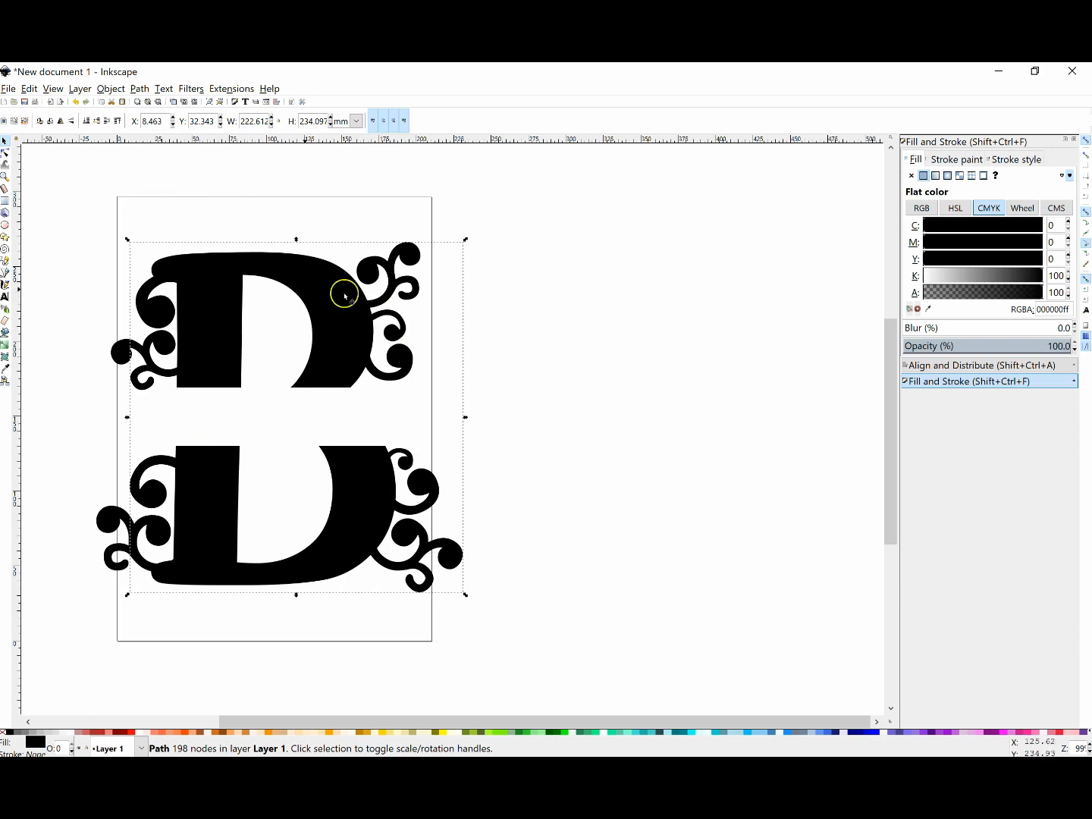
click(53, 89)
mouse_move(67, 121)
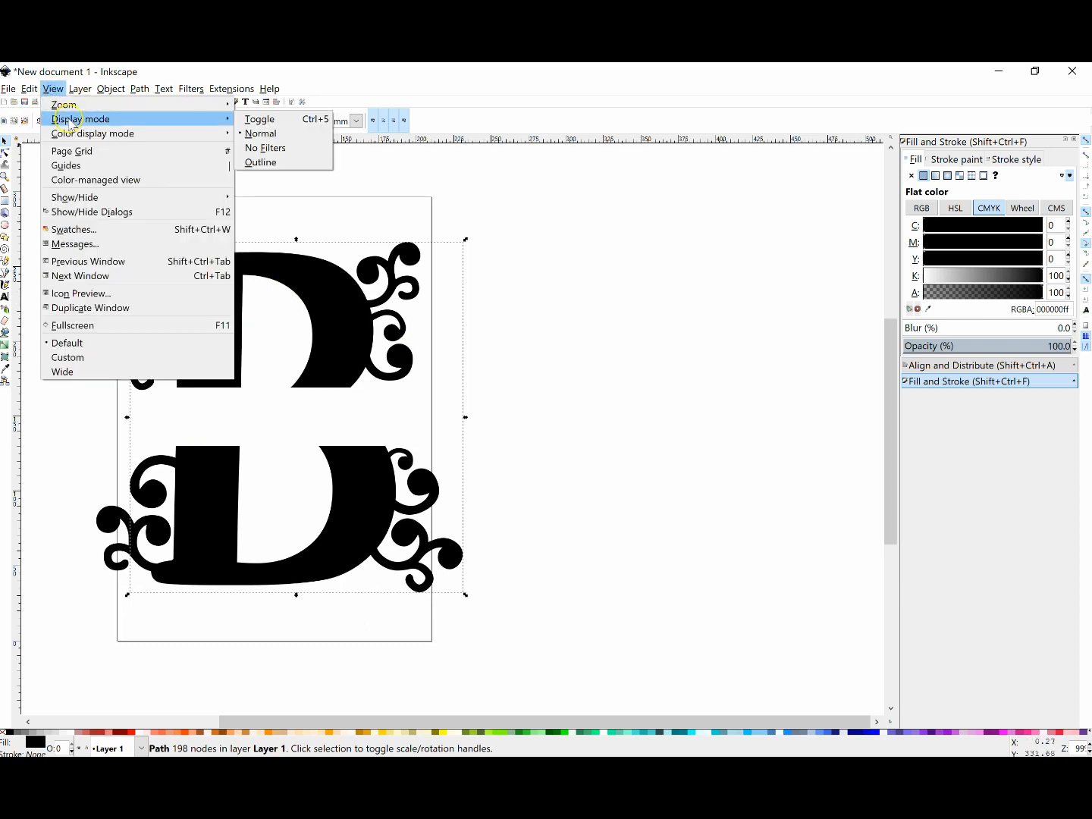
click(268, 164)
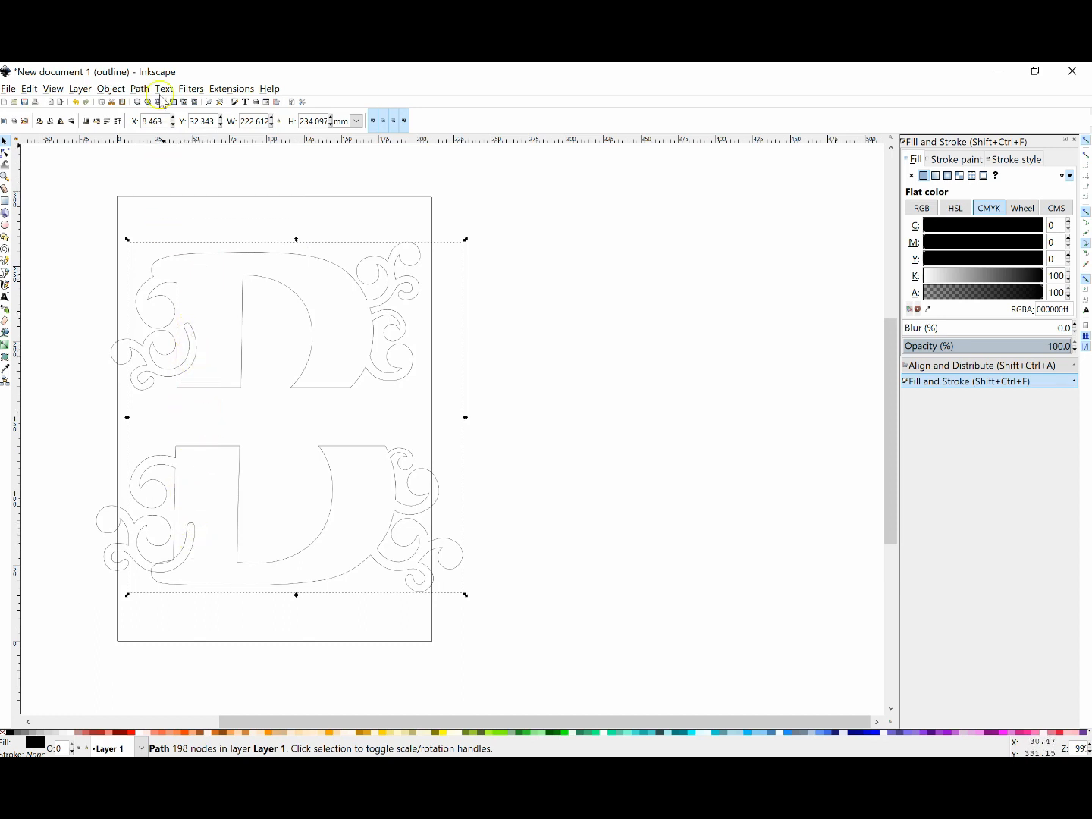
Union the two double-curl flourishes on the B's left side with the merged path, and return to Normal display mode
click(147, 376)
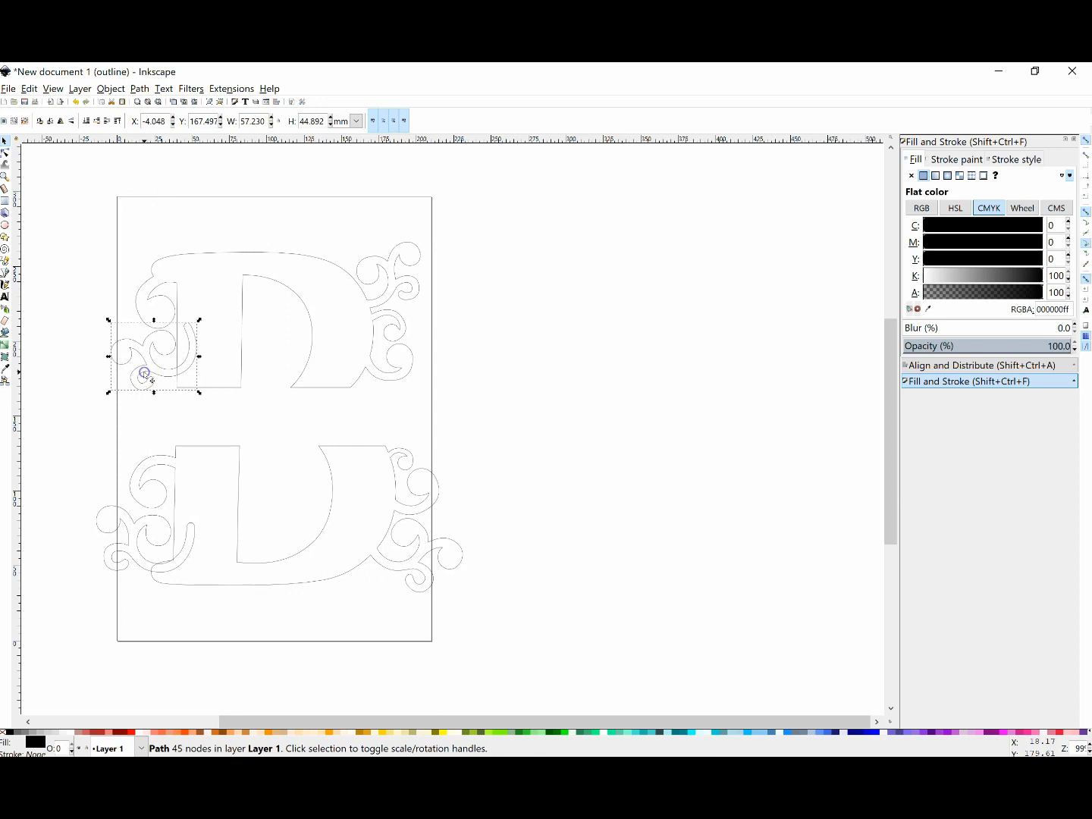
shift+click(160, 535)
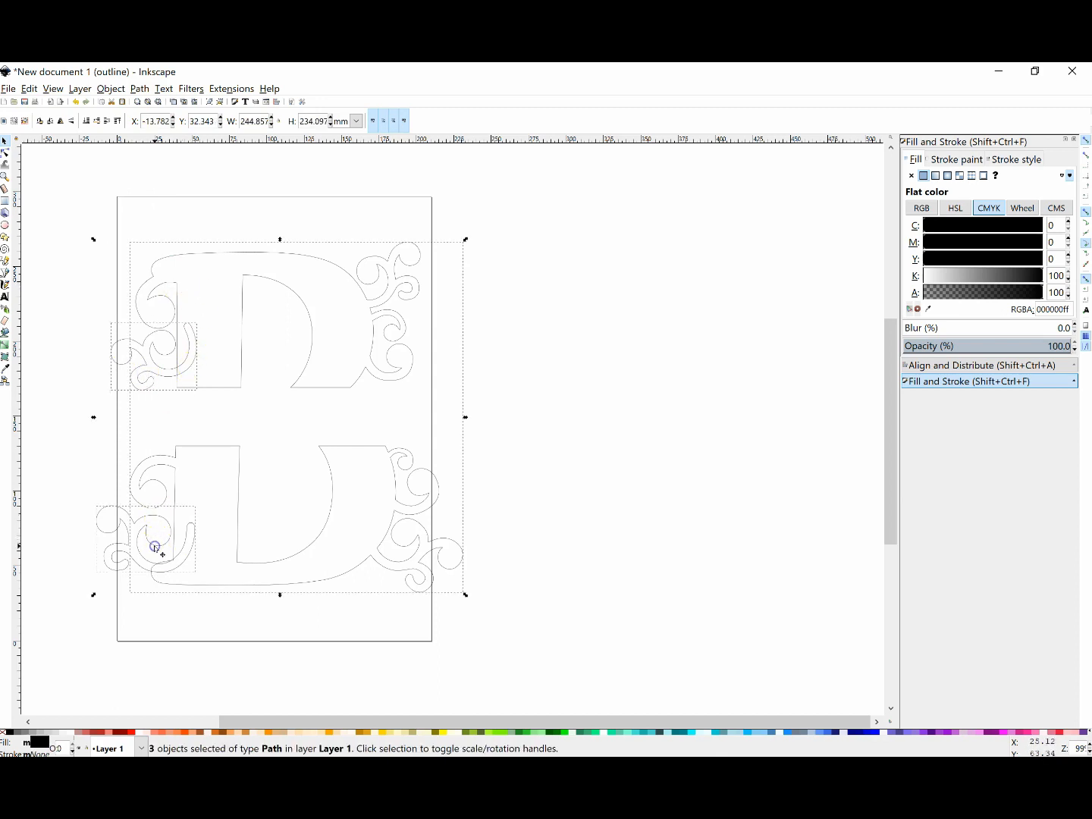
click(141, 89)
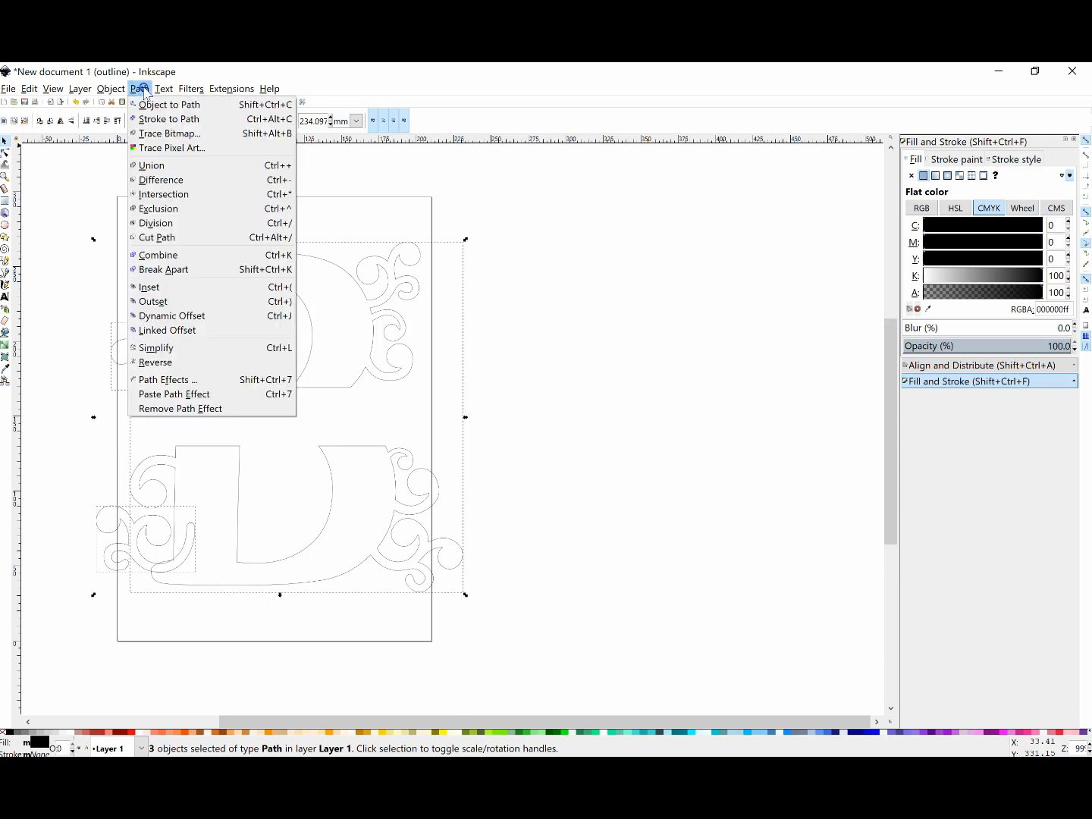
click(153, 167)
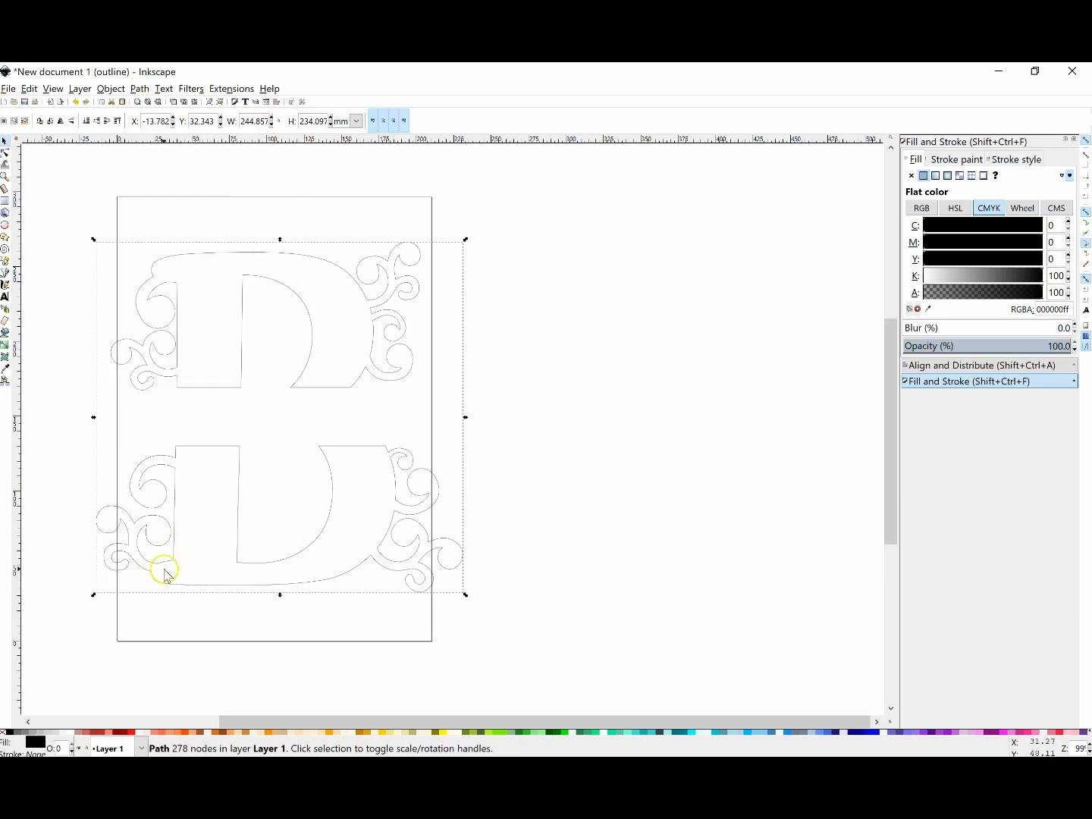
click(54, 89)
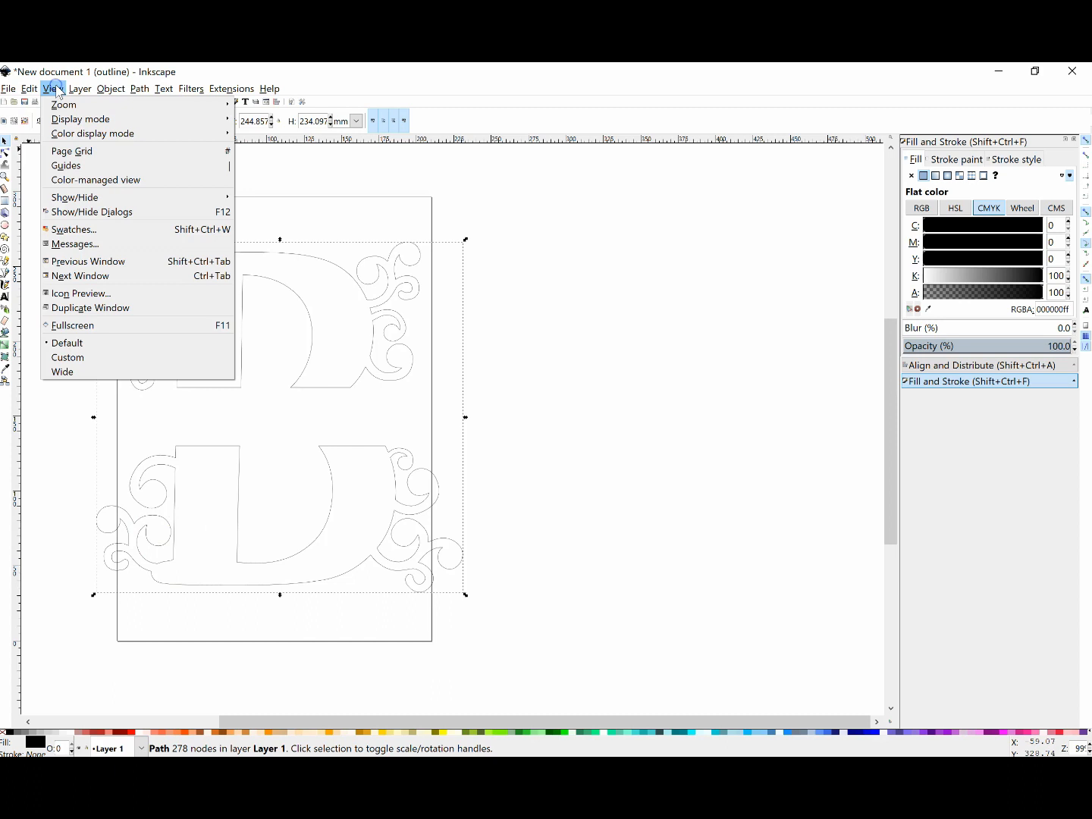
mouse_move(63, 121)
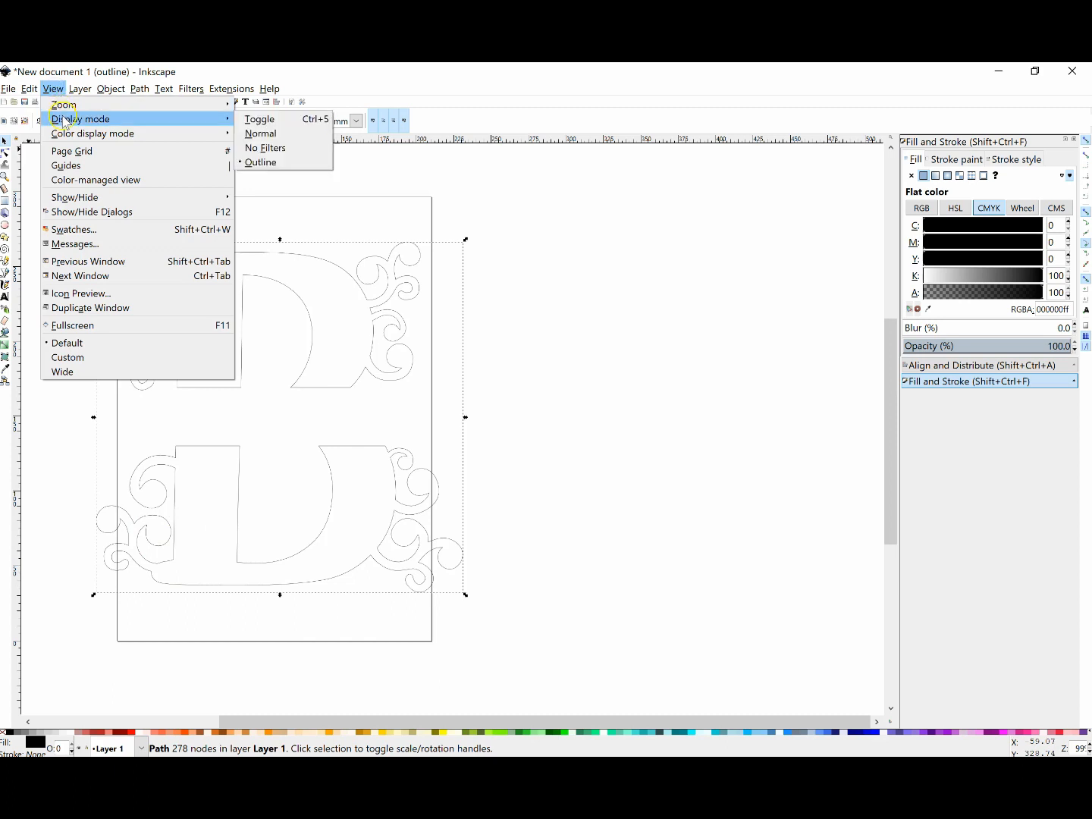
click(263, 134)
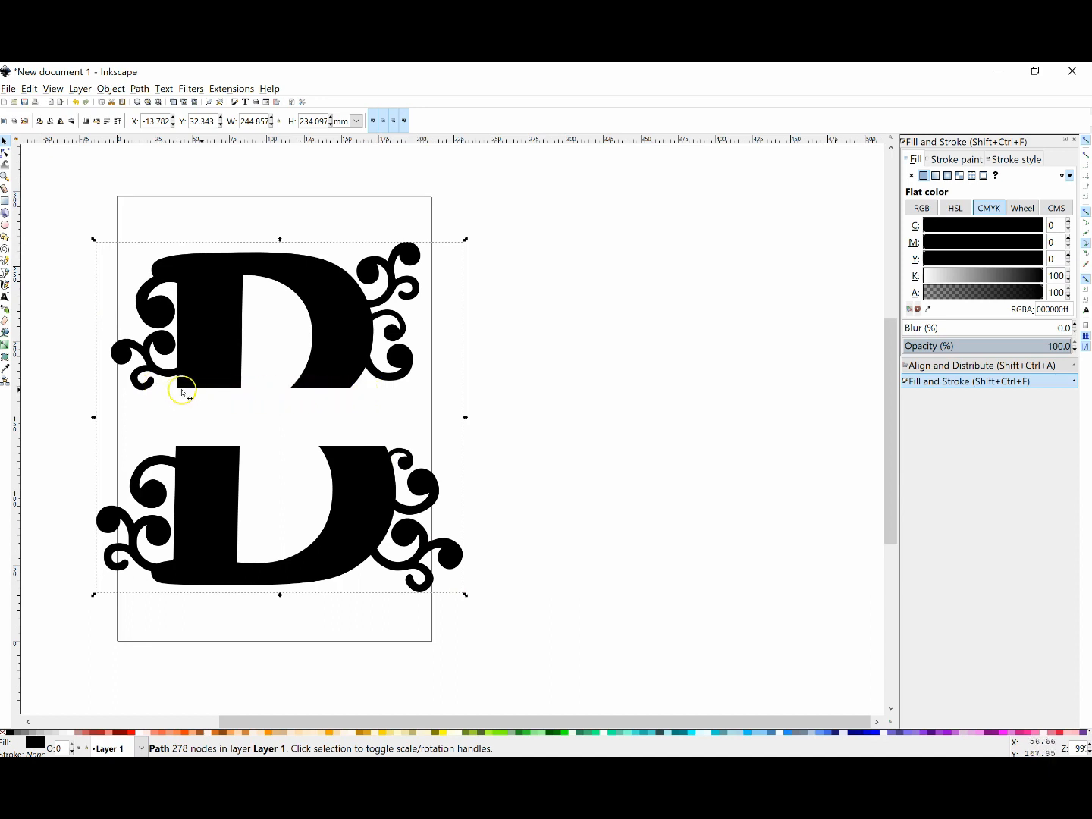
Draw a black bar about 147.8 by 3.5 mm along the bottom edge of the B's upper half
click(6, 202)
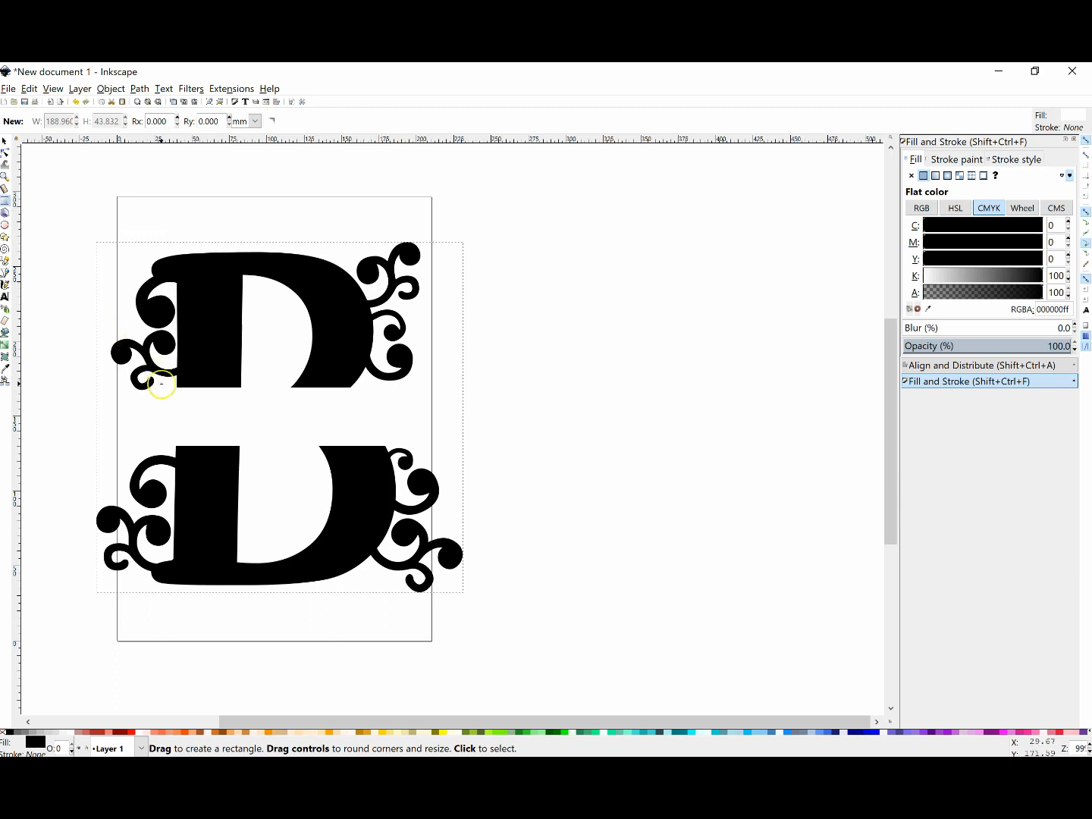
drag(162, 390, 384, 414)
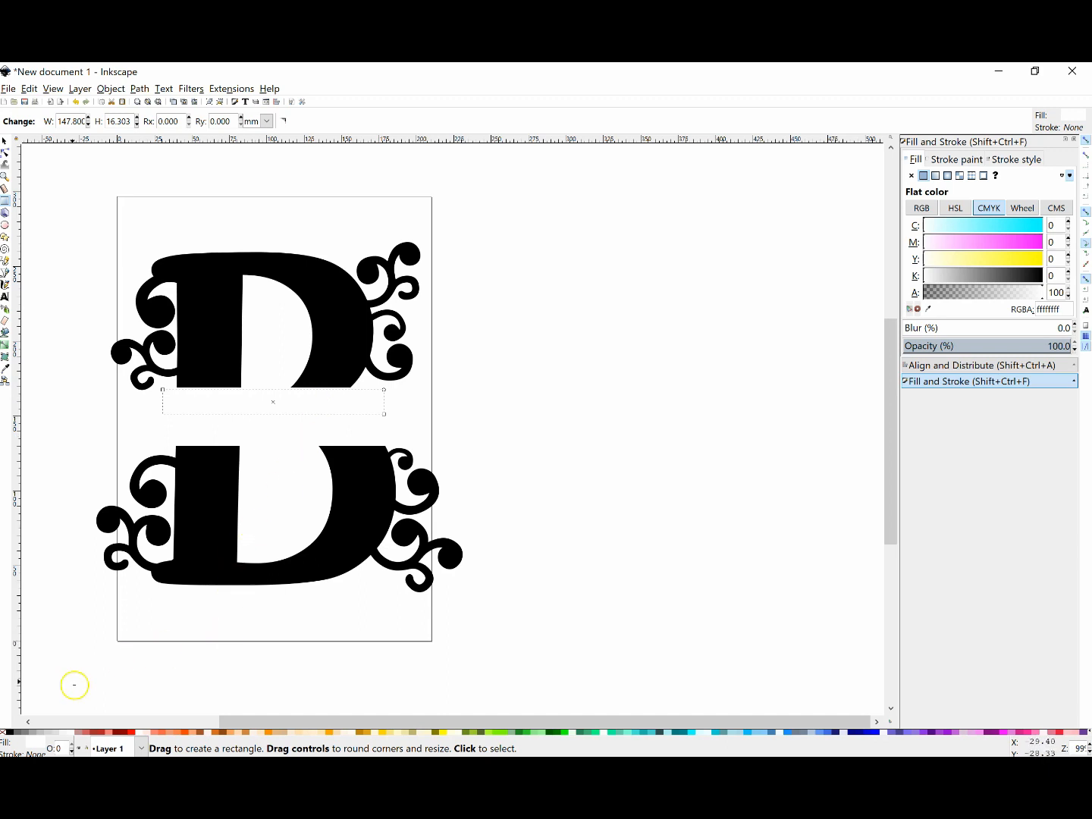
click(11, 734)
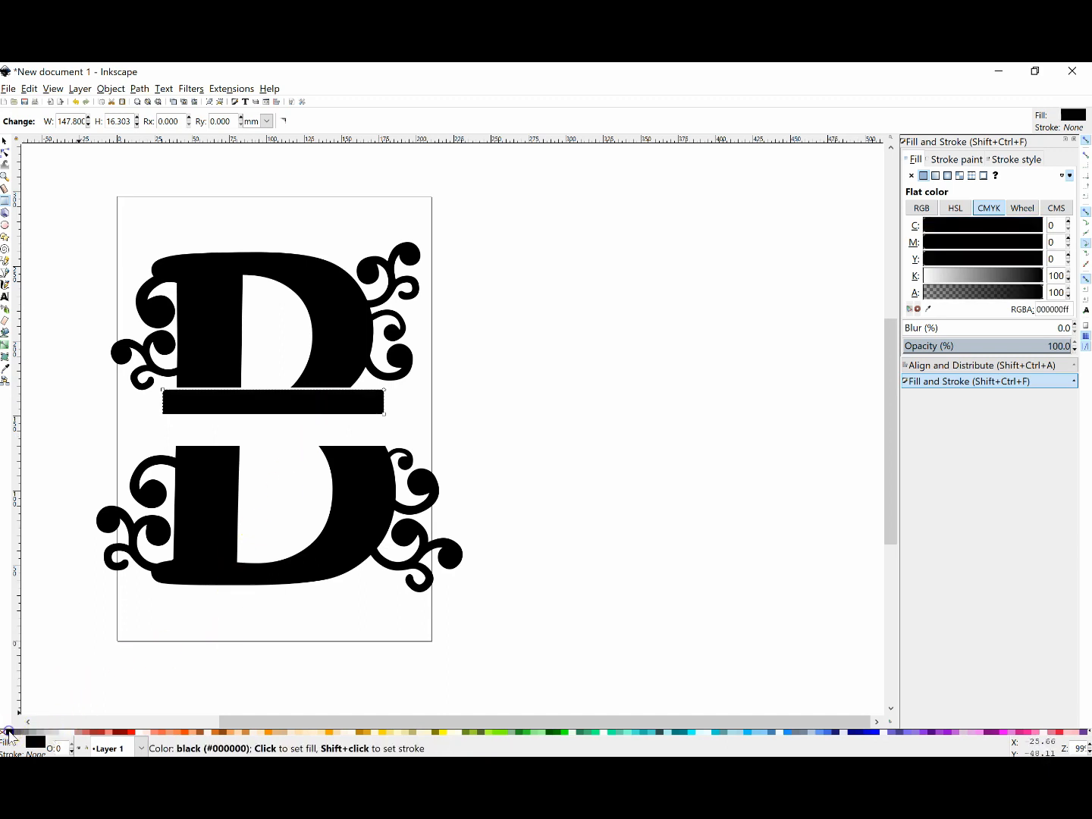
click(5, 141)
drag(272, 413, 287, 387)
click(359, 418)
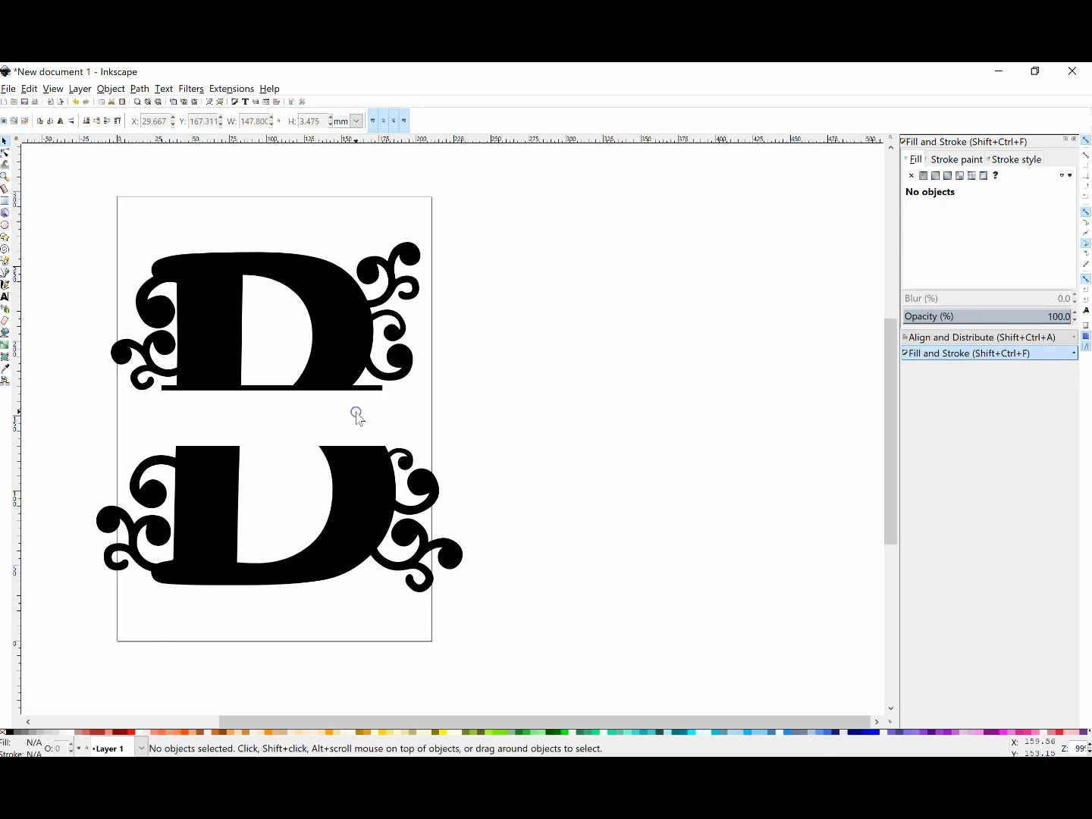
Place a copy of the bar along the top edge of the B's lower half, at about X 32.6, Y 130.2 mm
click(342, 389)
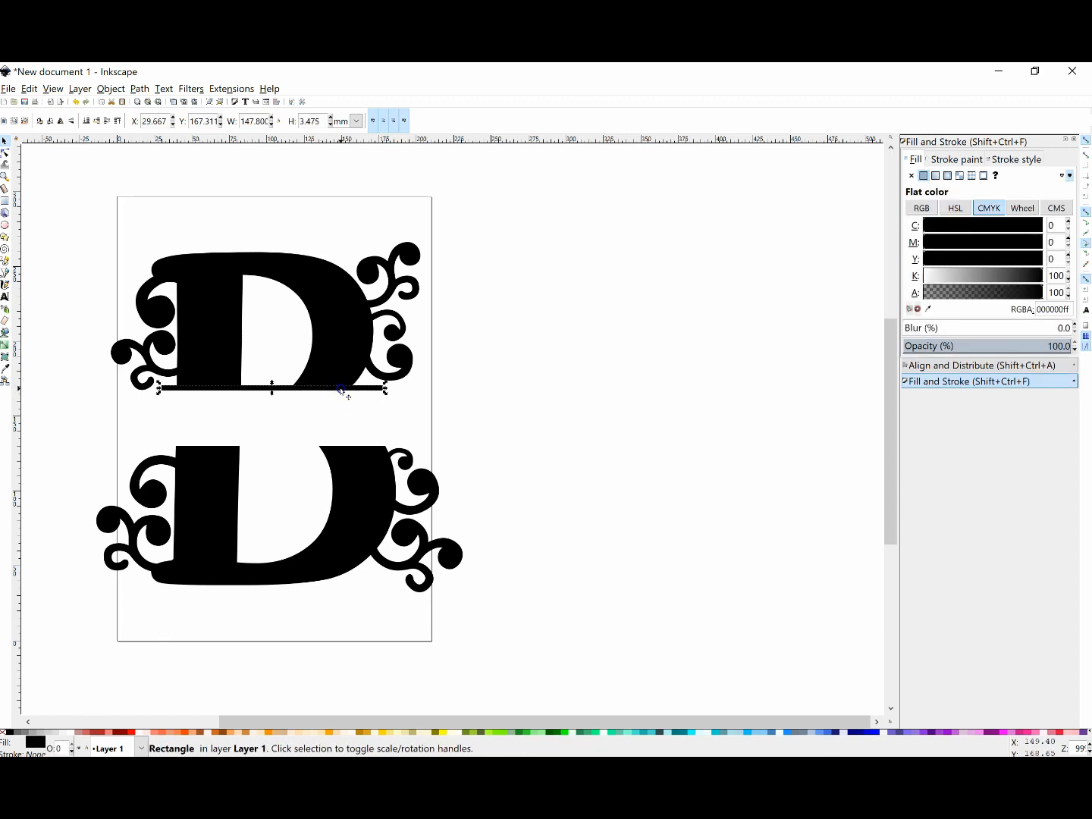
drag(342, 392, 303, 450)
key(Right)
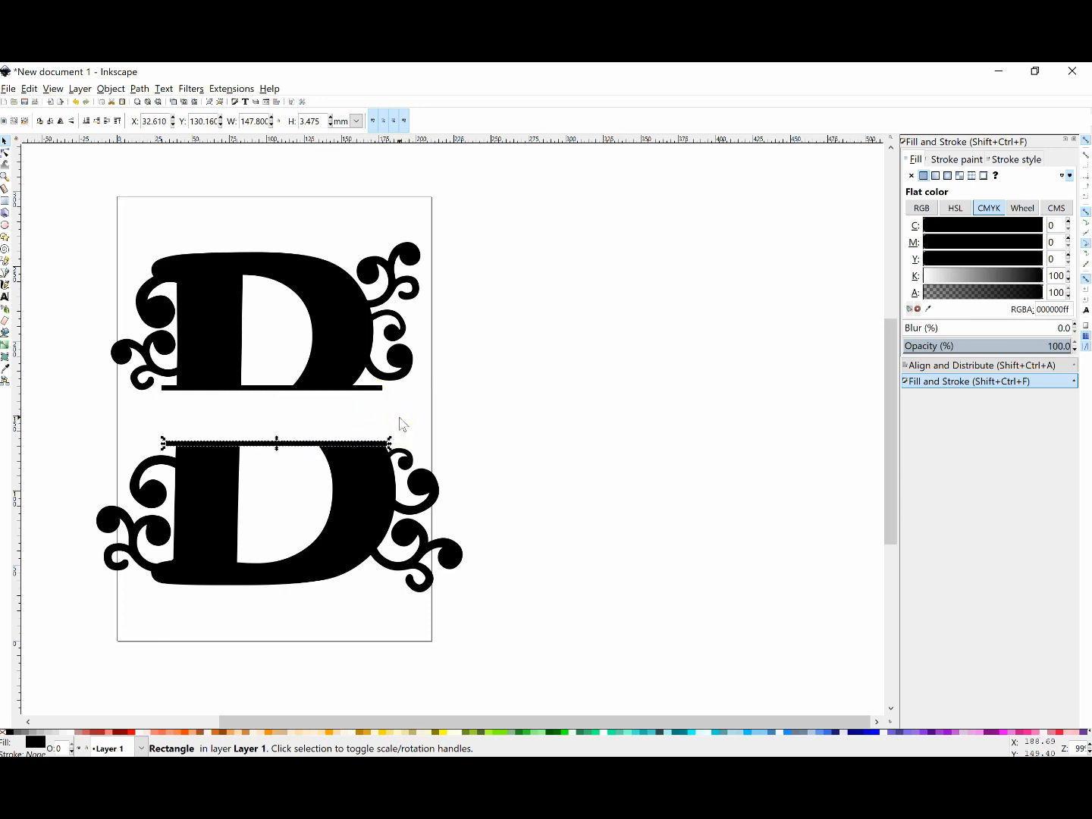
Align the left edges of the two bars relative to the selection area
shift+click(361, 389)
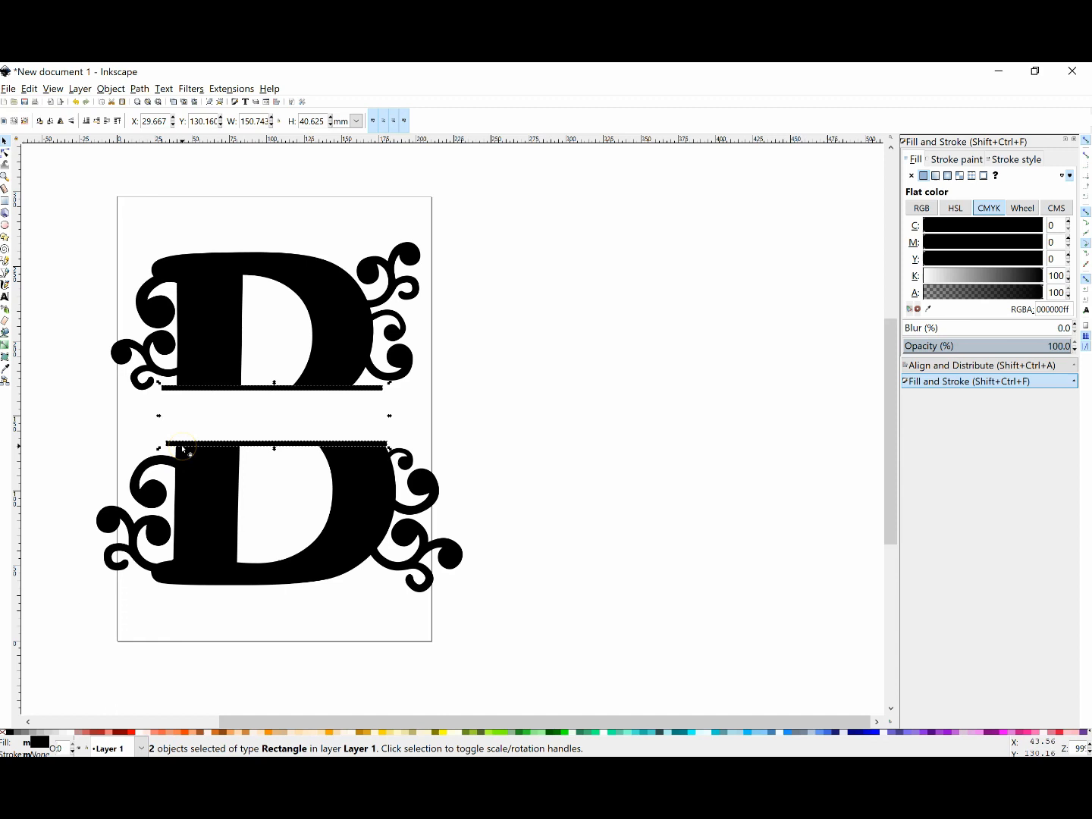
click(952, 365)
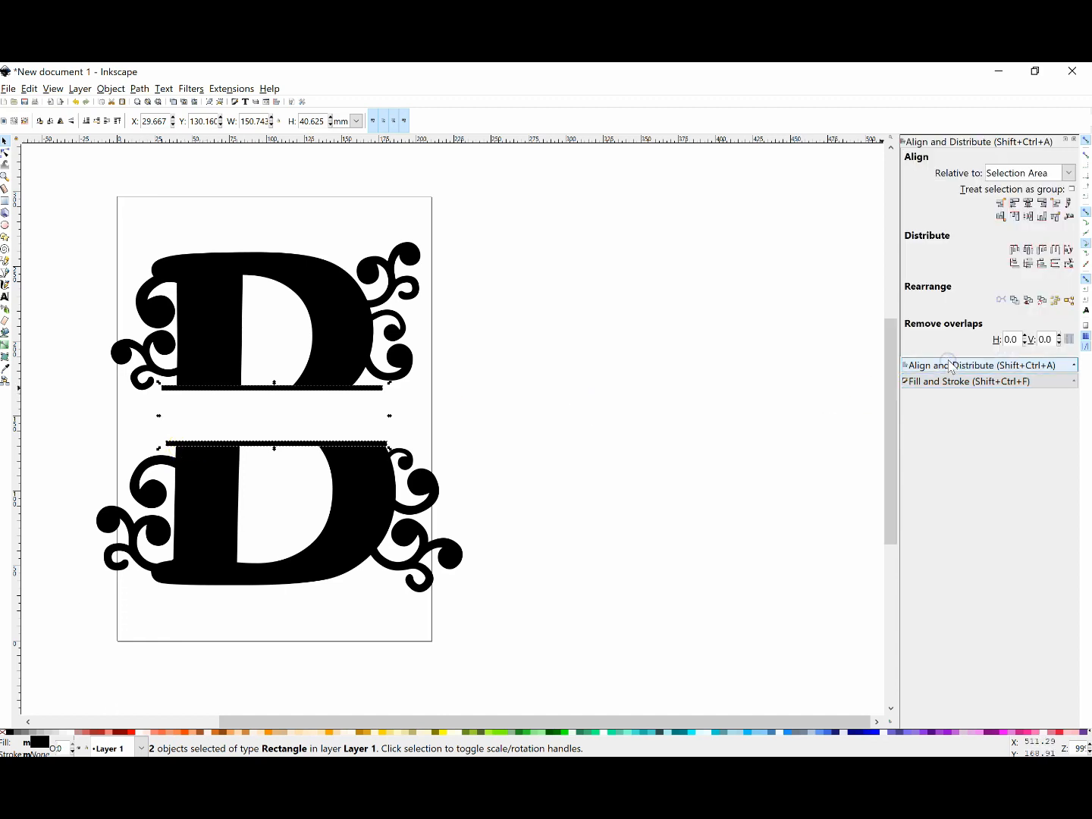
click(141, 89)
click(110, 90)
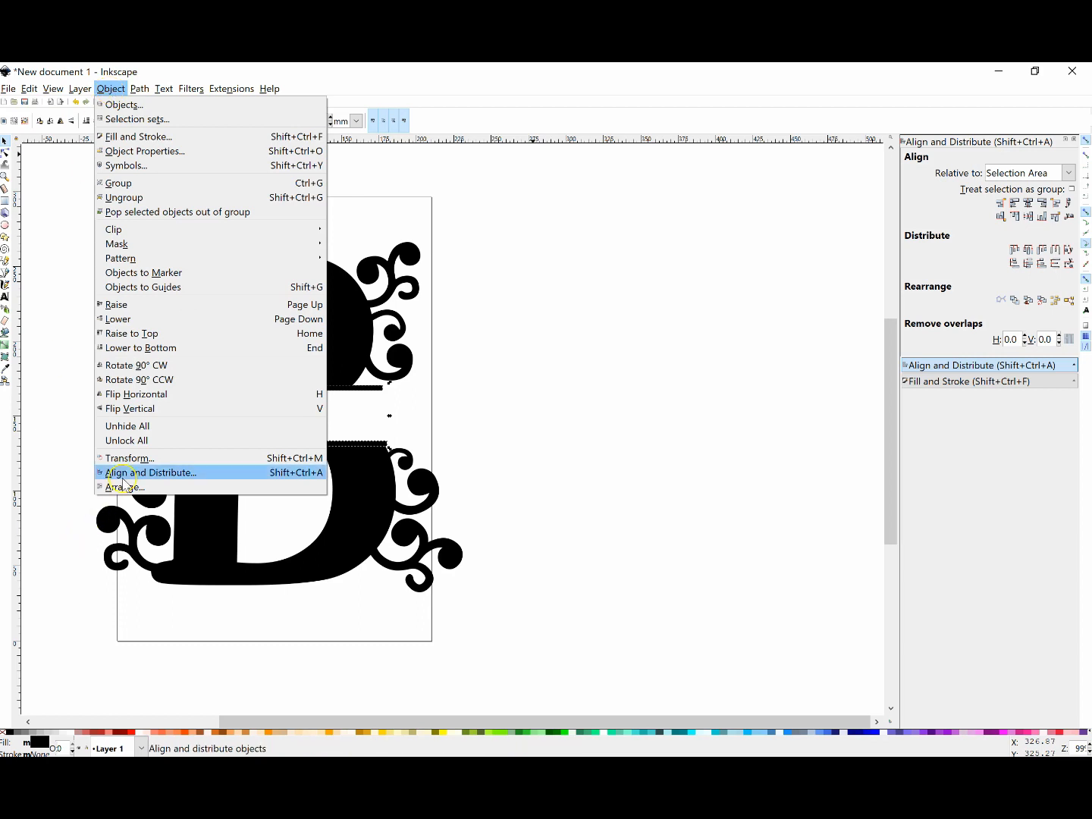
click(973, 143)
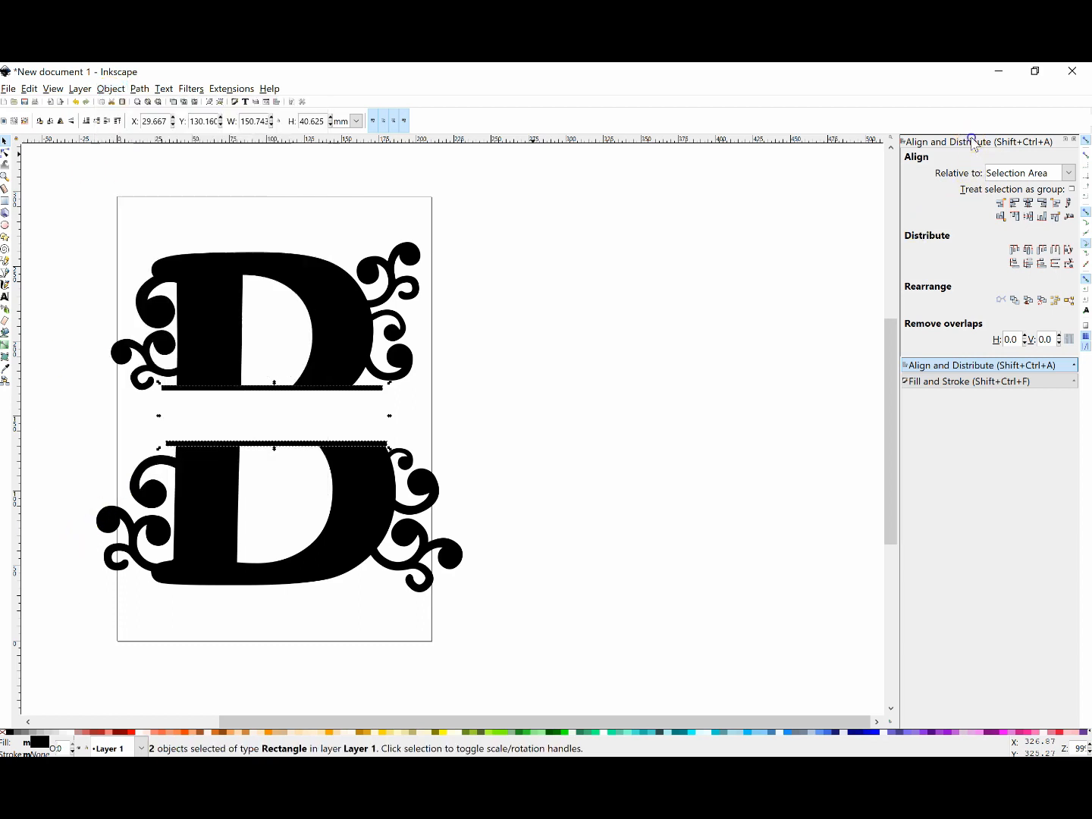
click(1015, 203)
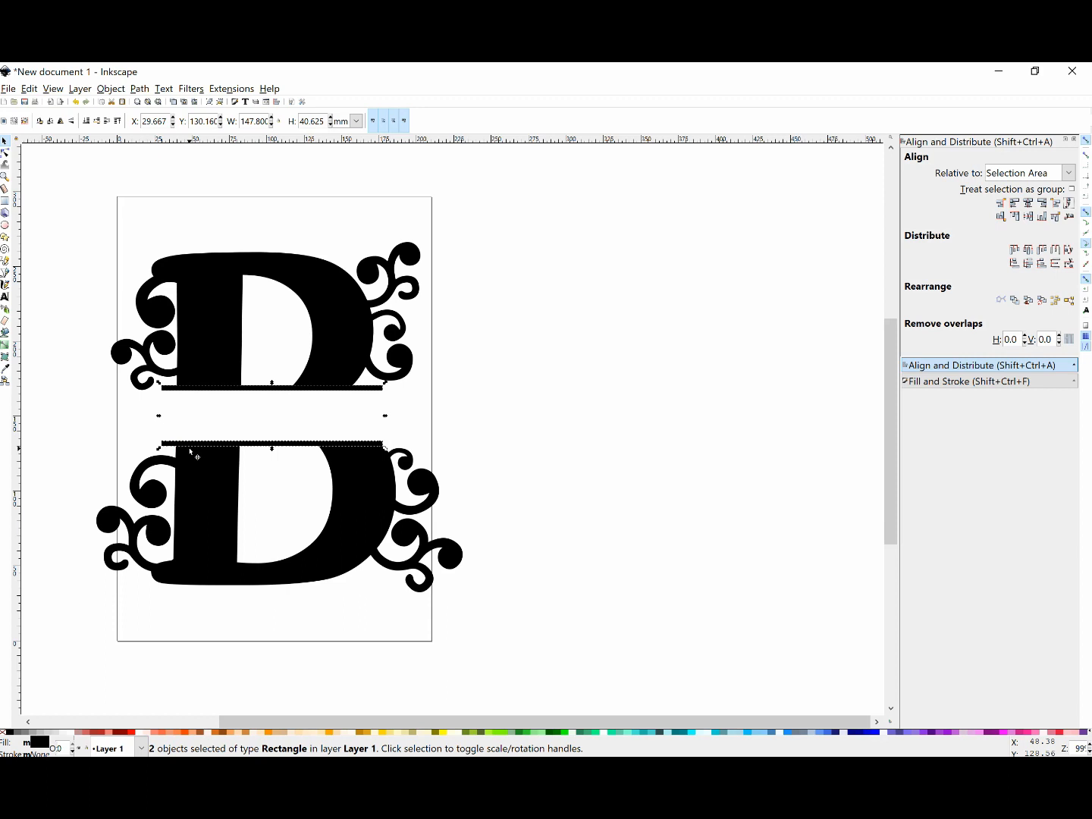
Nudge both bars right to about X 34.4 mm to center them on the B, and deselect them
key(Right)
key(Right)
key(Right)
key(Right)
key(Right)
key(Right)
key(Right)
key(Right)
key(Right)
click(435, 407)
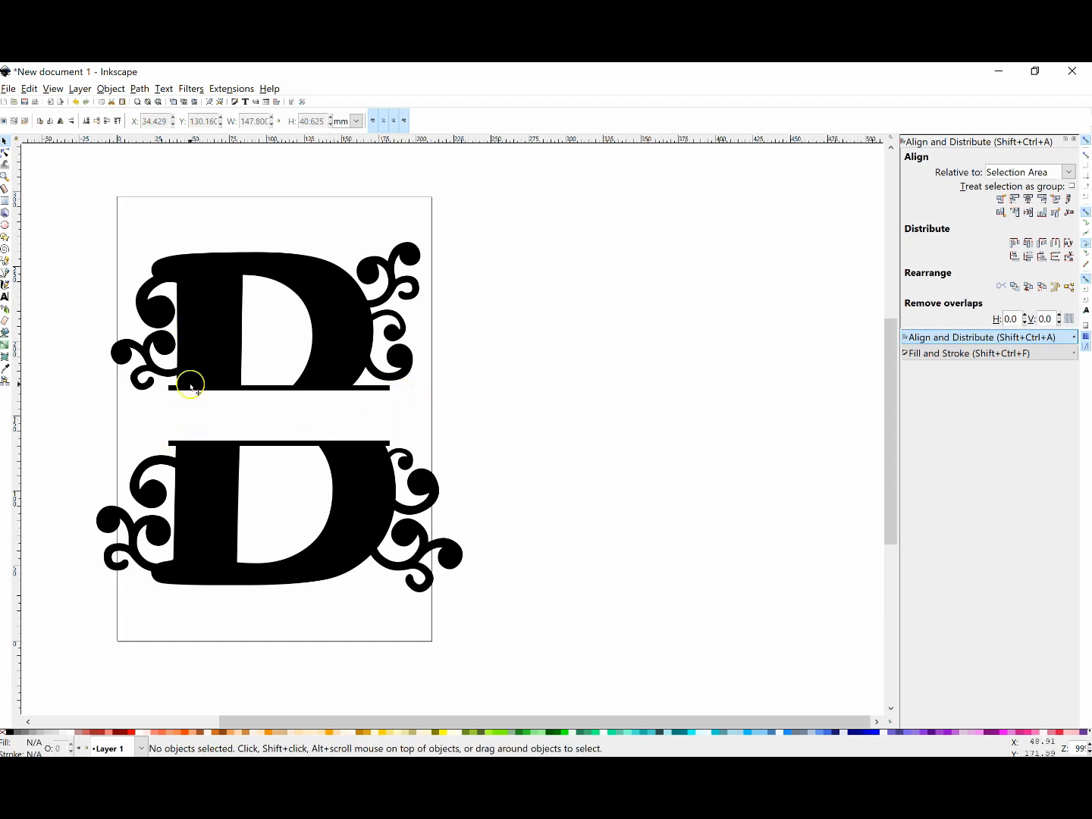
Union both bars with the decorated B, and scale the design to about 213 by 204 mm over the page
drag(78, 203, 514, 650)
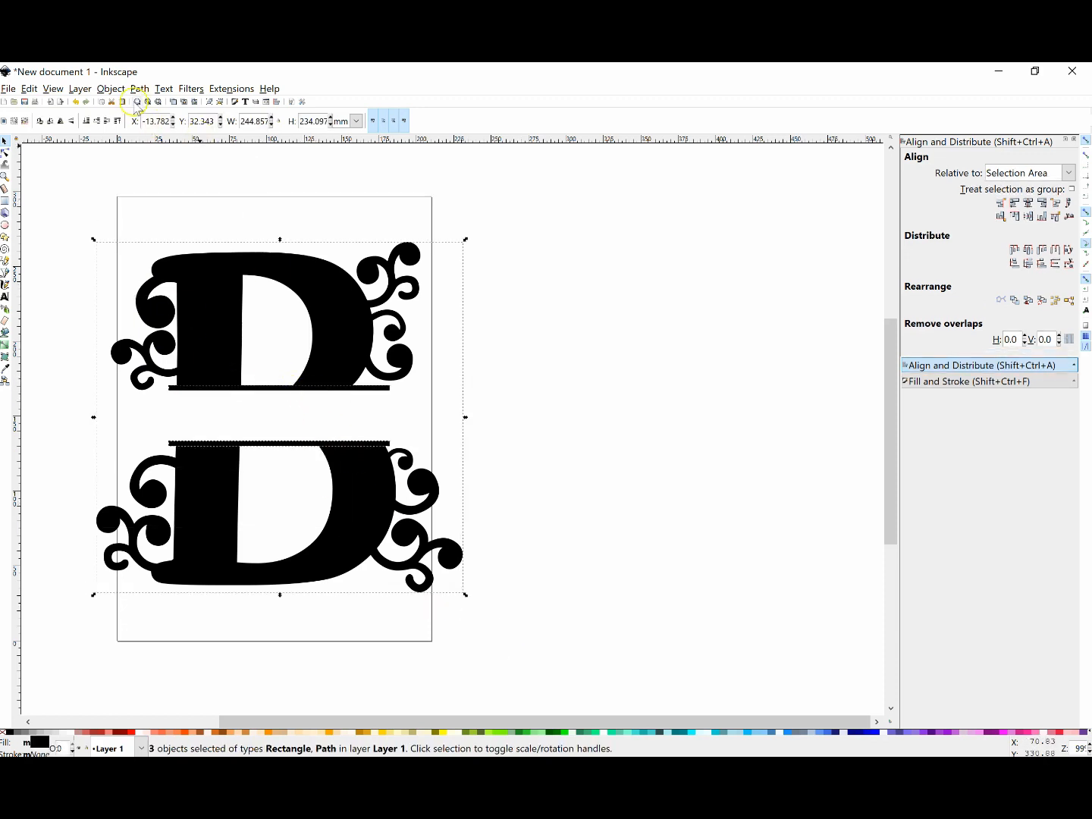
click(139, 91)
click(160, 164)
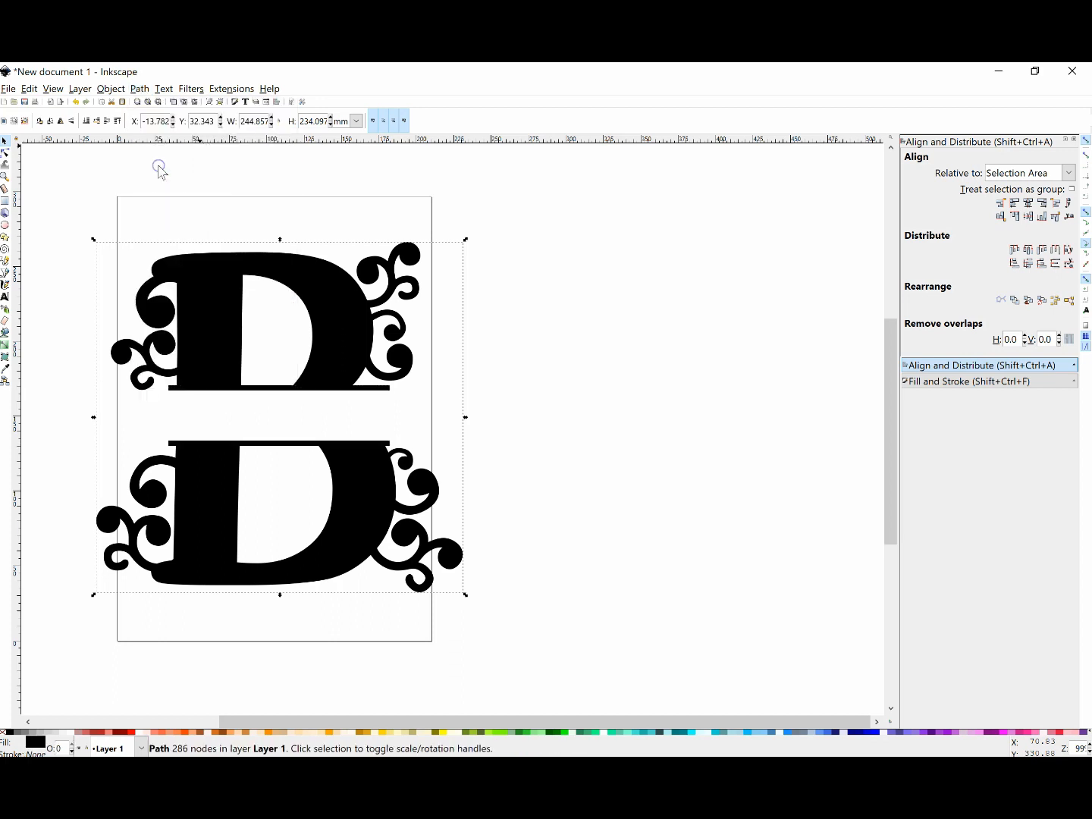
drag(468, 597, 422, 568)
drag(344, 444, 356, 454)
Inspect the merged monogram's contours in Outline display mode, and return to Normal display mode
click(52, 90)
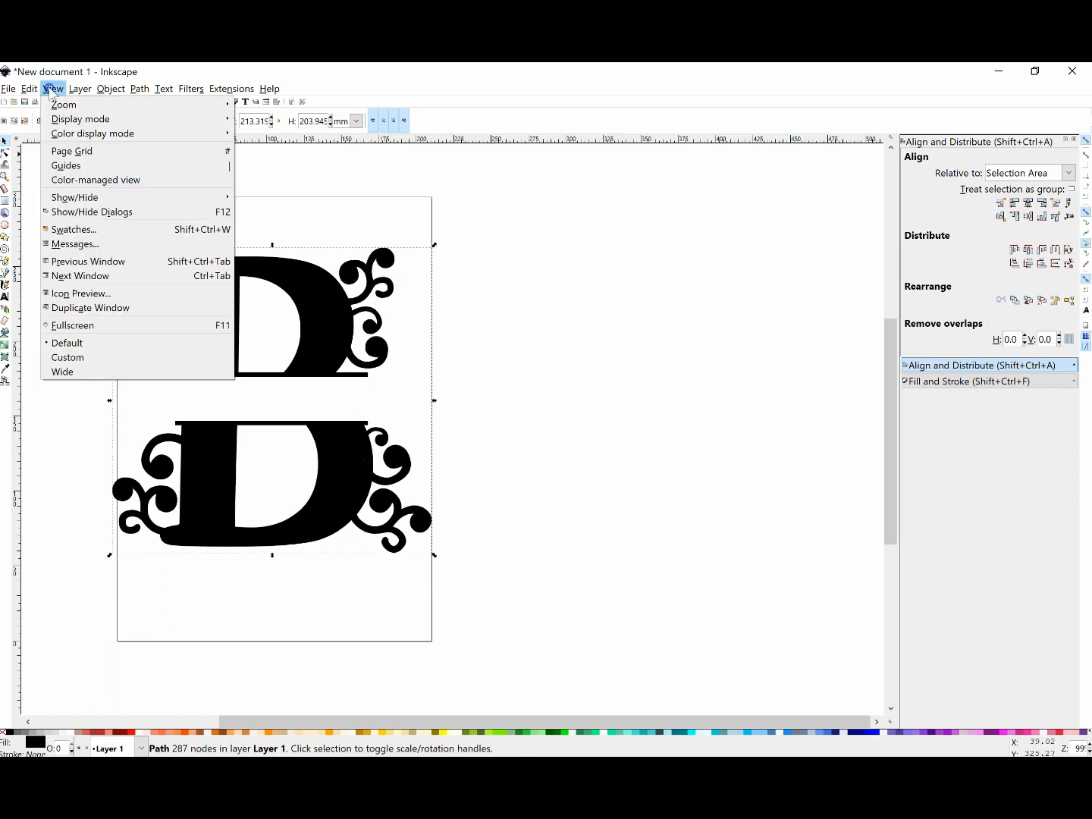
mouse_move(70, 120)
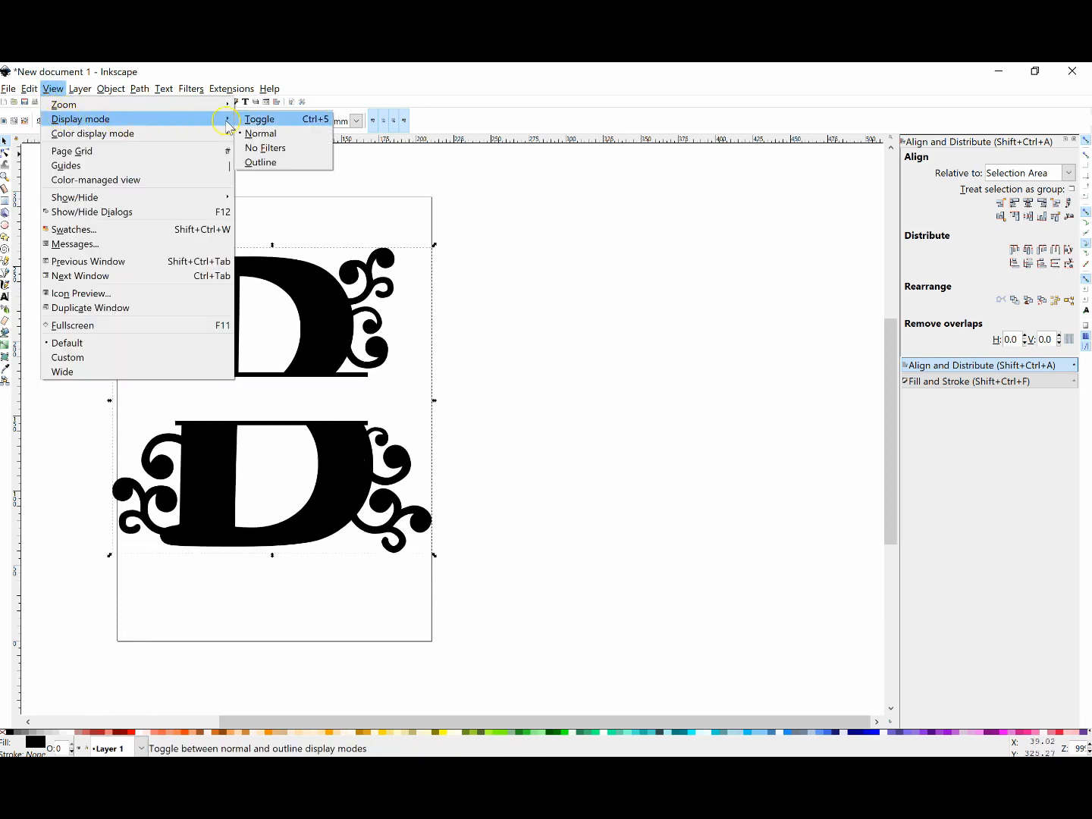
click(271, 171)
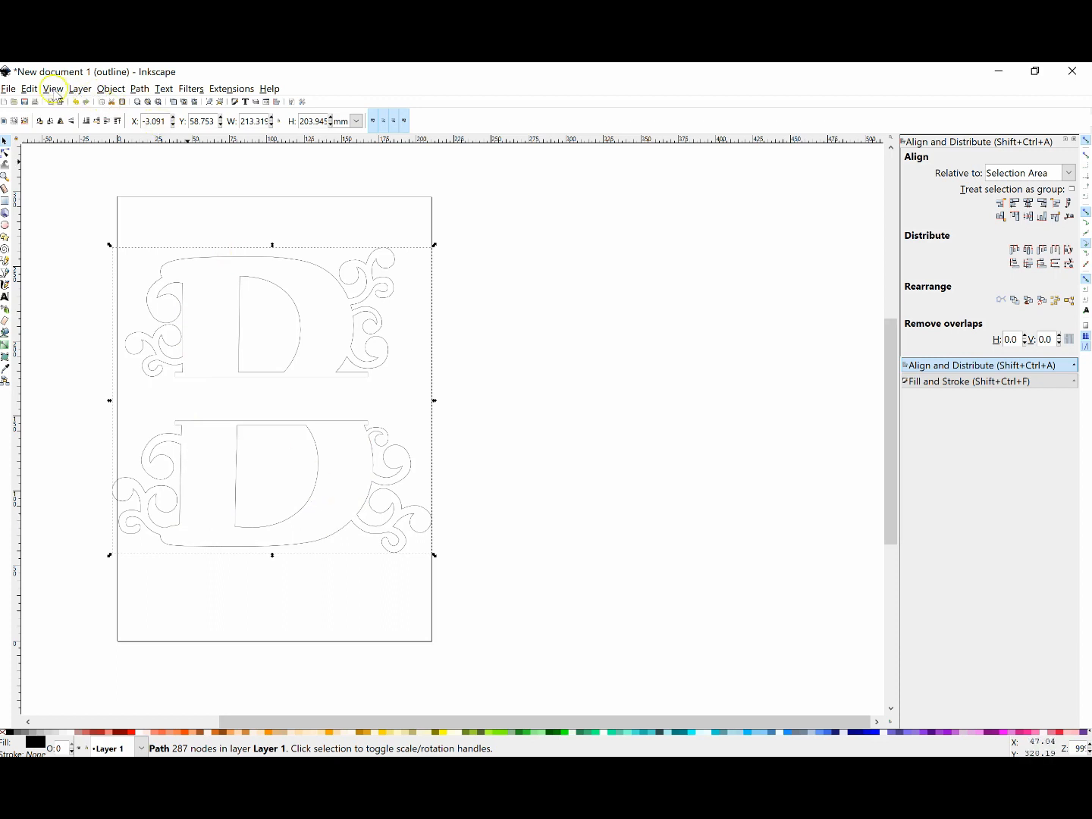
click(53, 89)
mouse_move(211, 120)
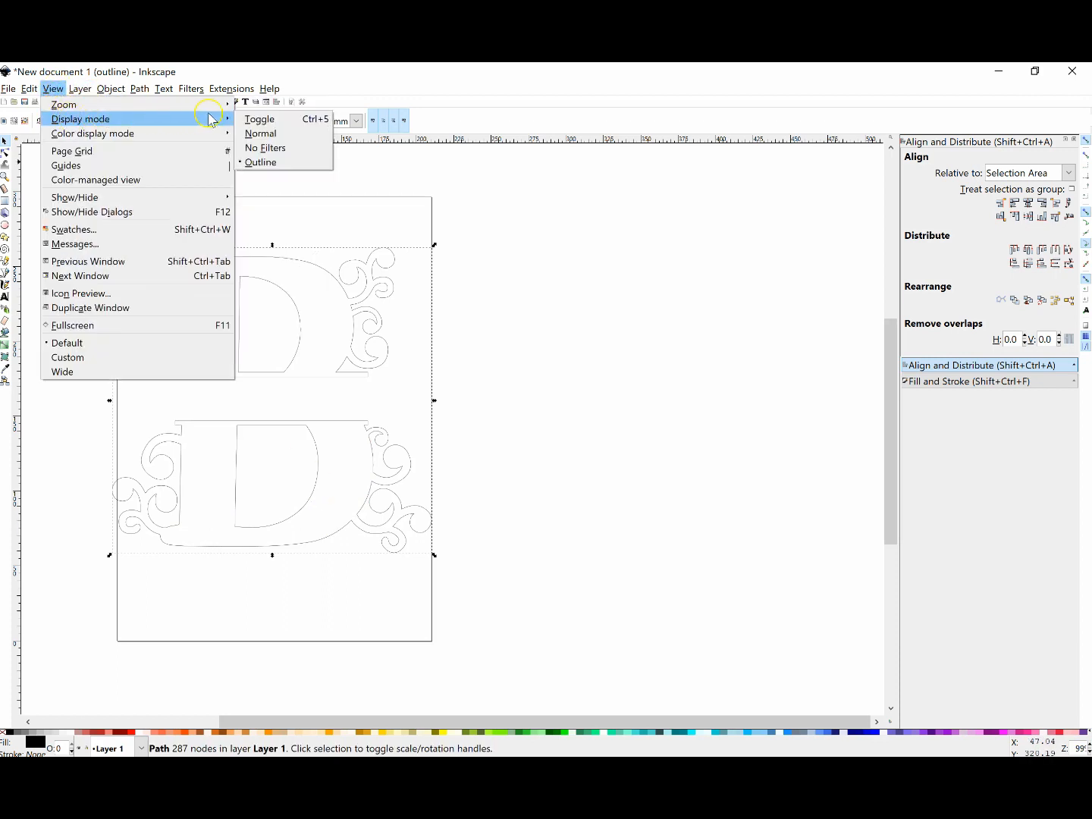
click(255, 134)
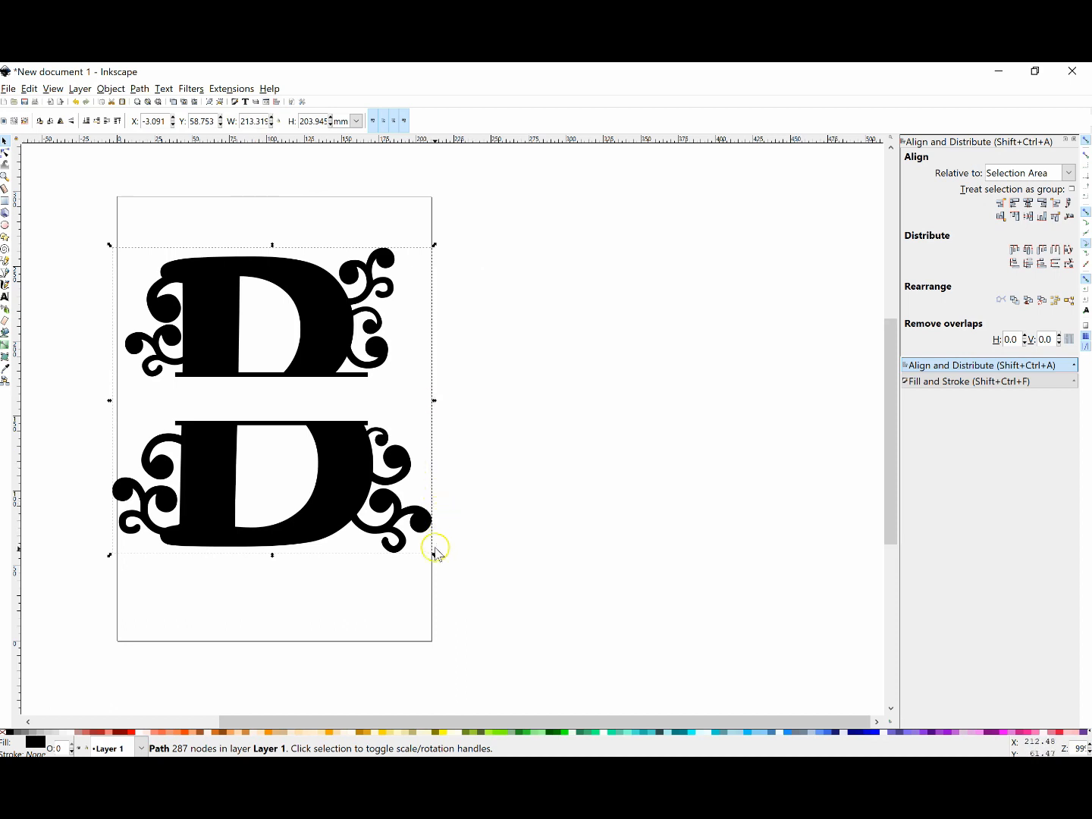
Scale the monogram down to about 197 by 188 mm and place it within the page at about X 8.7, Y 66.6 mm
drag(436, 554, 410, 531)
drag(330, 451, 347, 464)
click(528, 407)
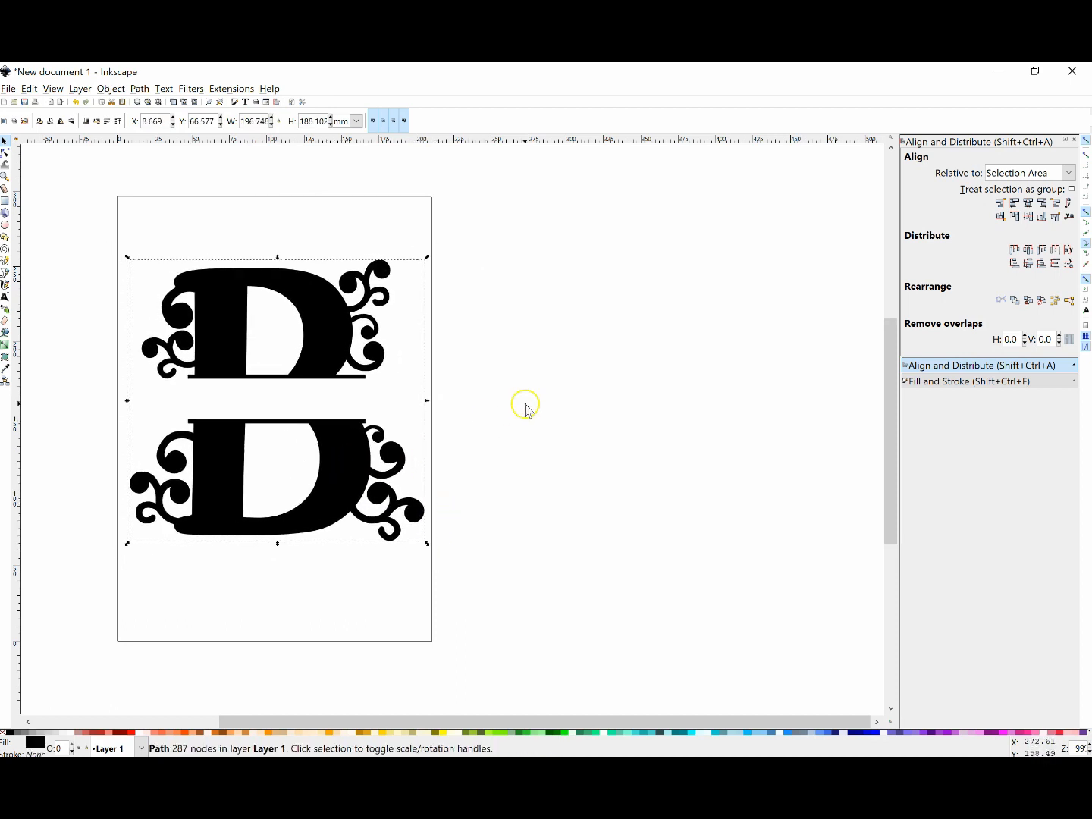